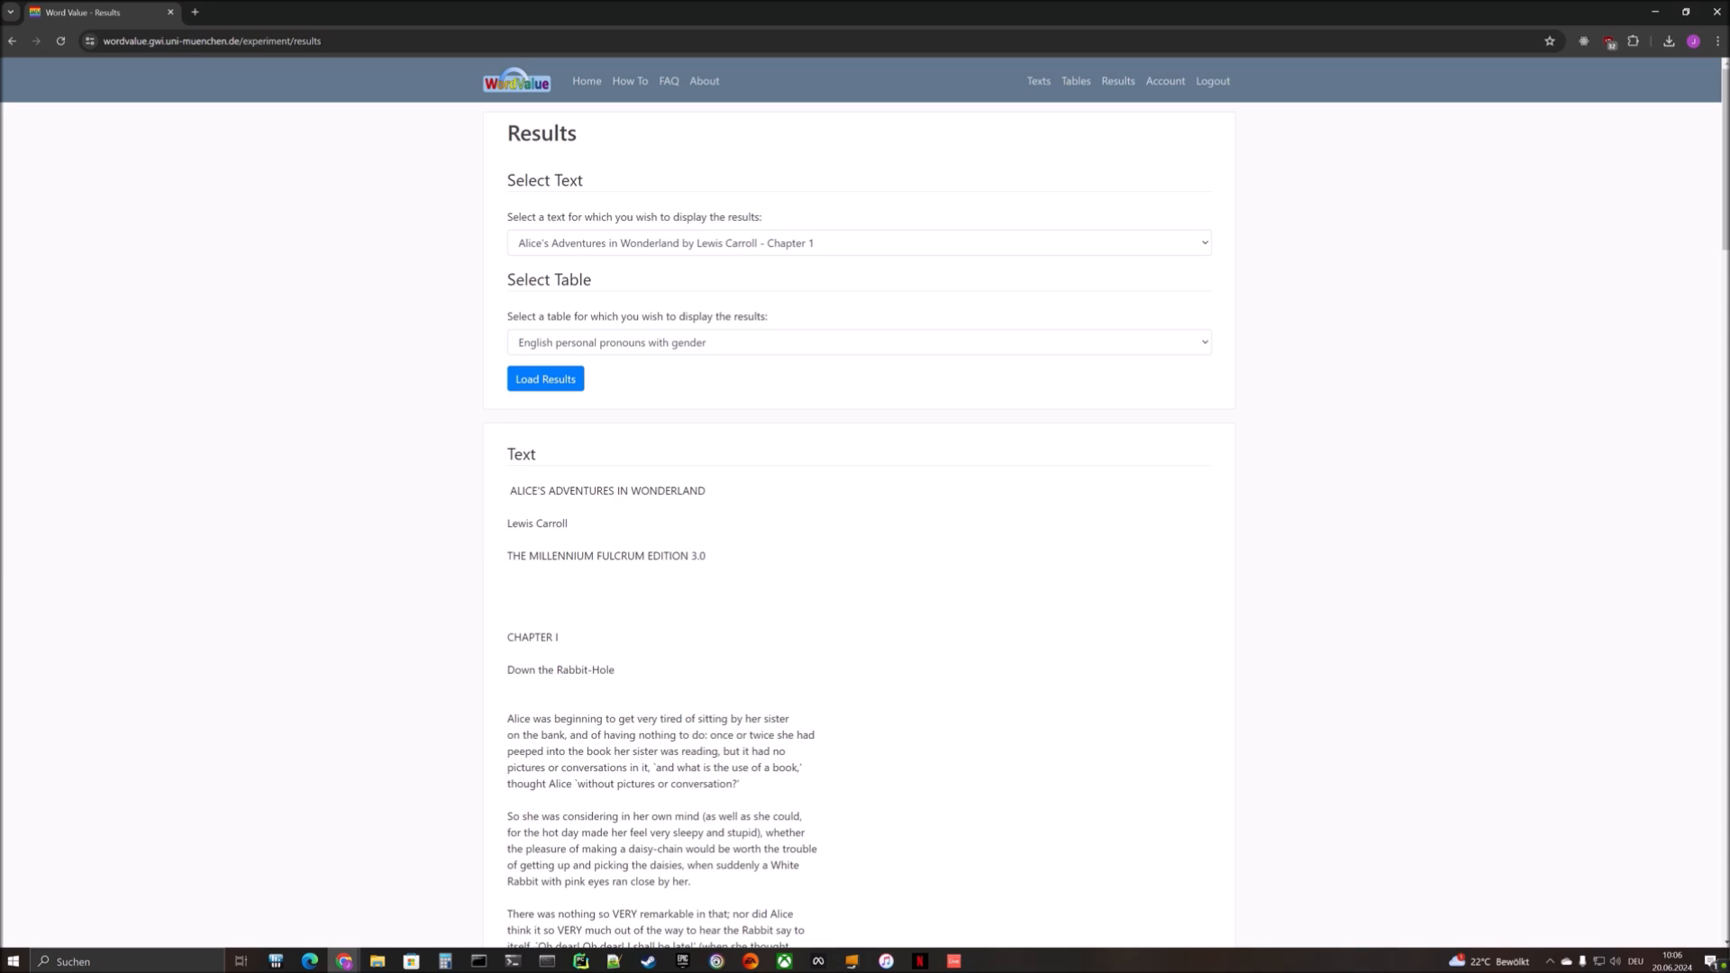
- Load the results for The Happy Prince by Oscar Wilde with the table English personal pronouns with gender
{"action": "left_click", "coordinate": [550, 243]}
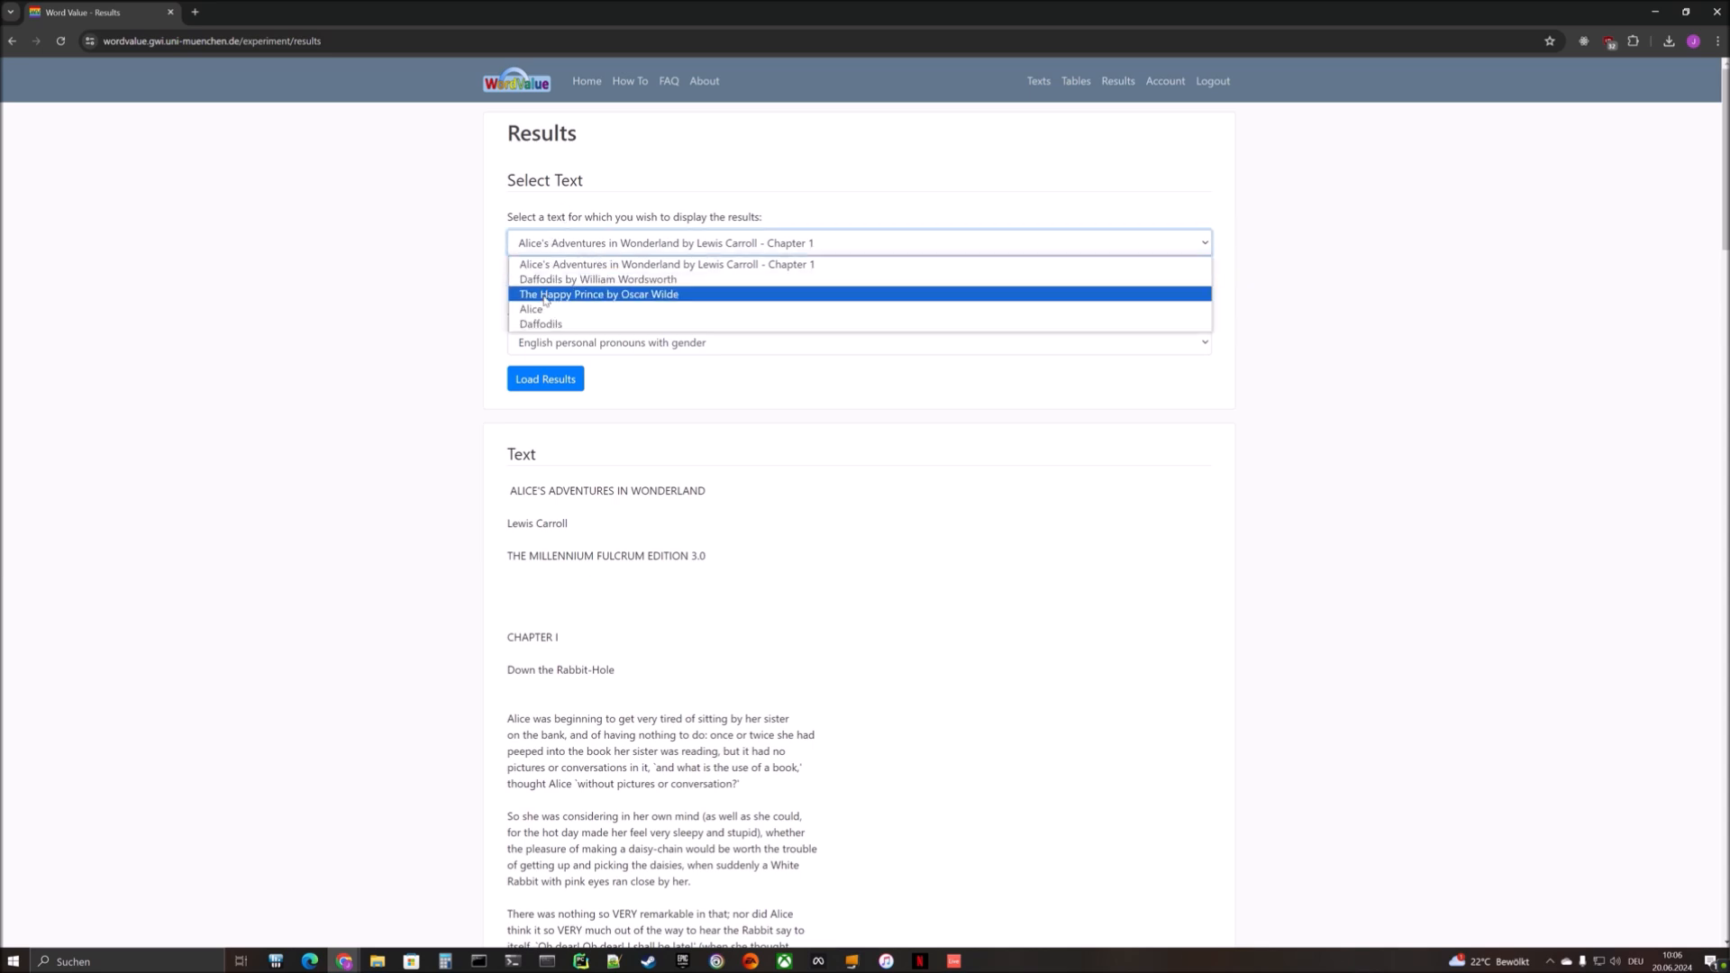
{"action": "left_click", "coordinate": [546, 295]}
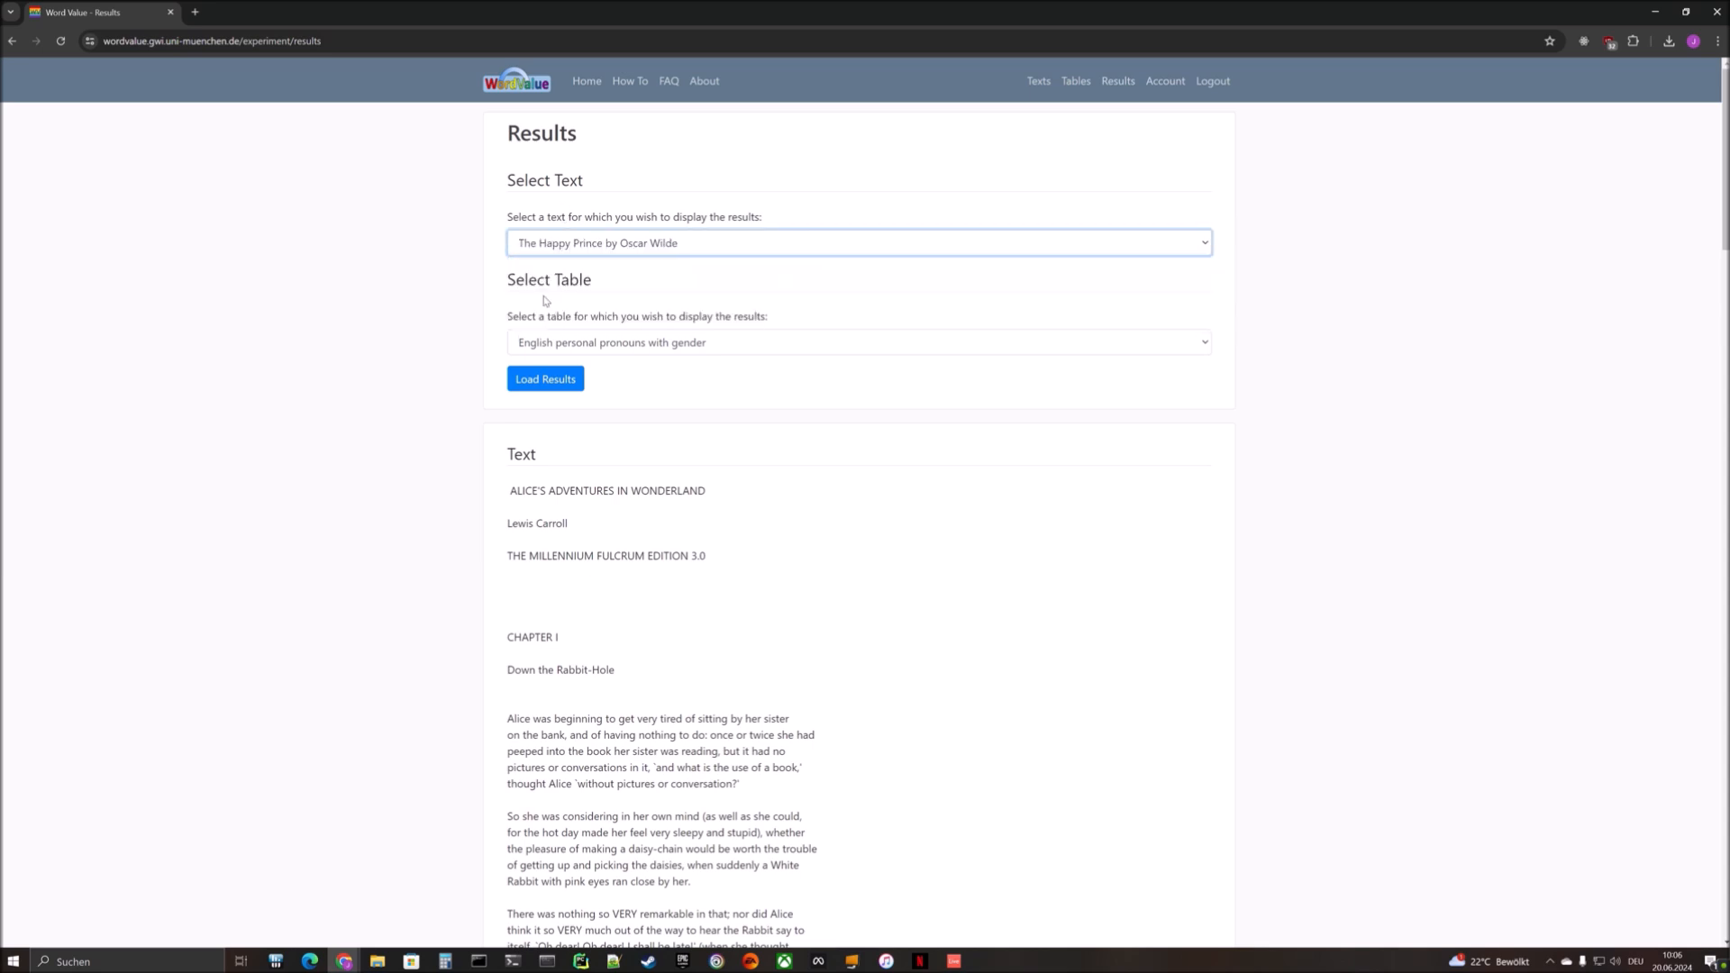
{"action": "left_click", "coordinate": [550, 347]}
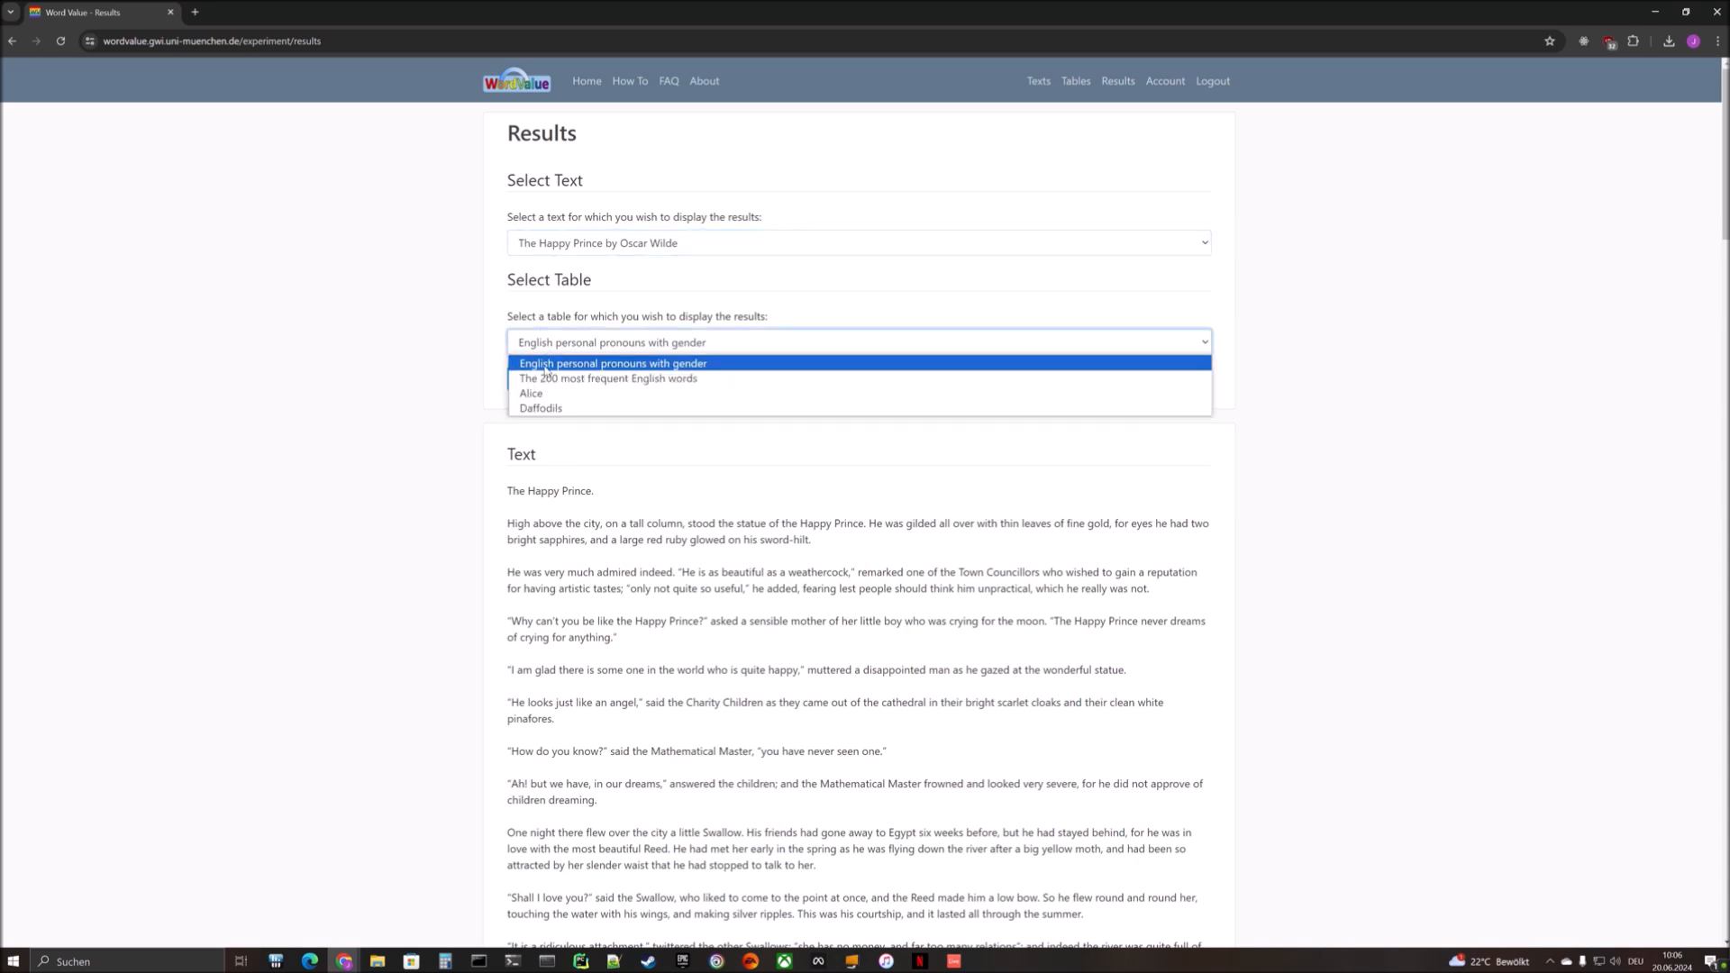
{"action": "left_click", "coordinate": [546, 364]}
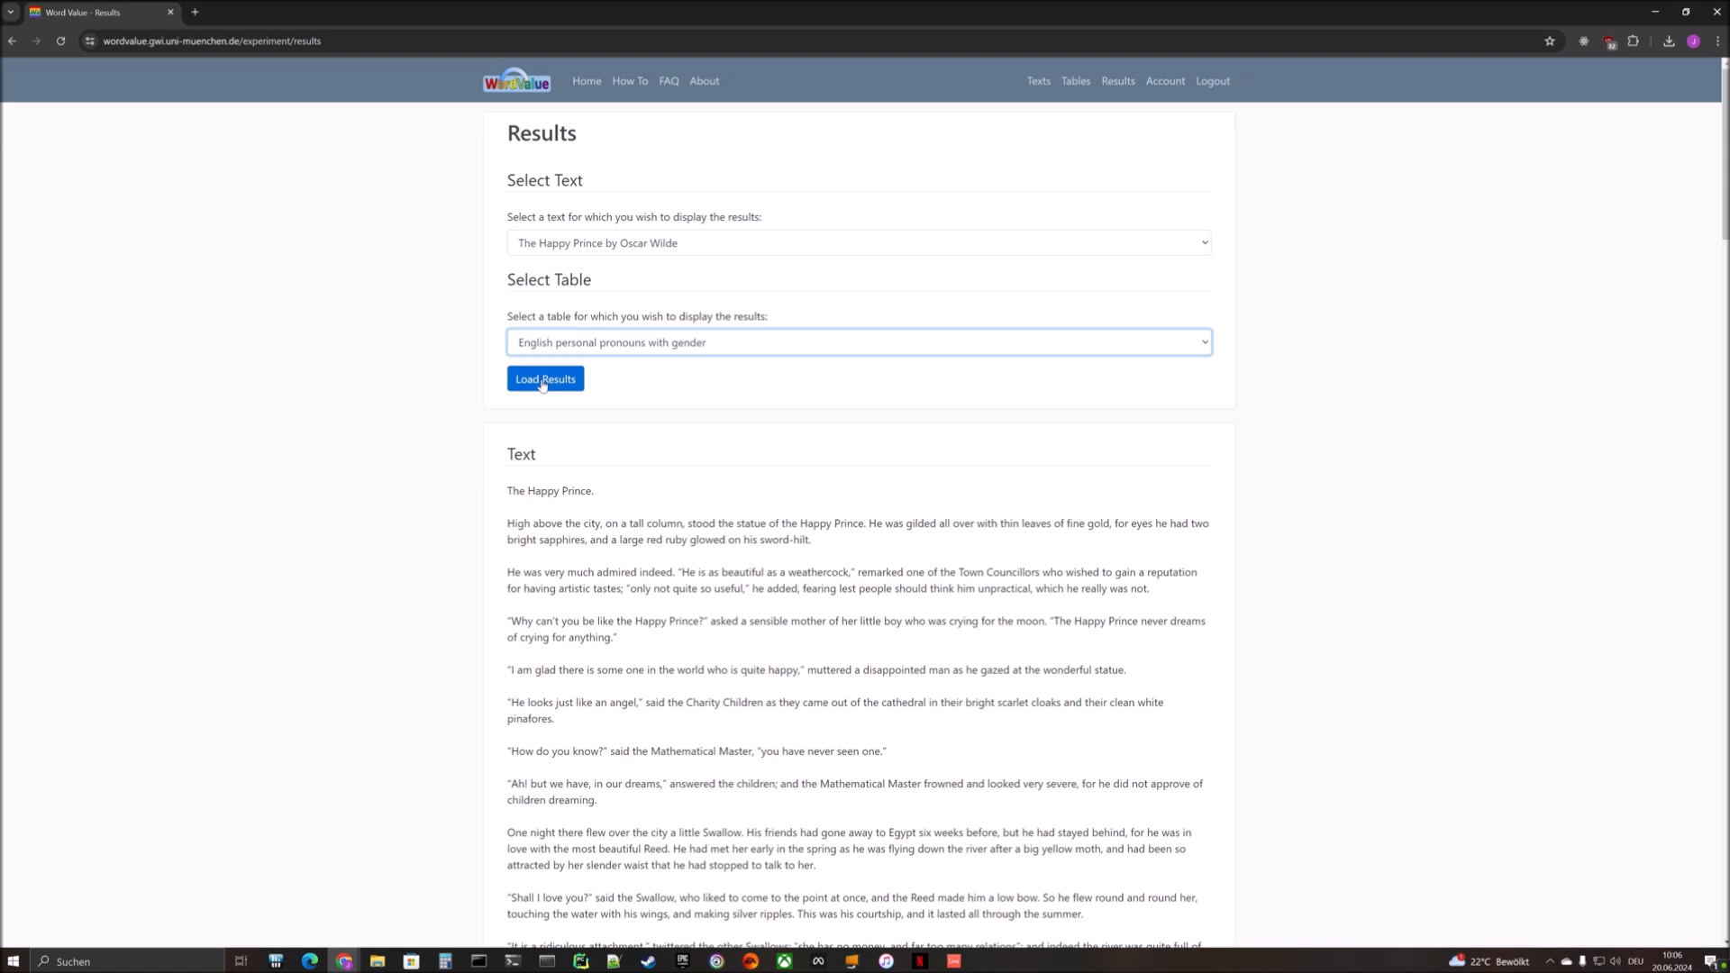
{"action": "left_click", "coordinate": [542, 386]}
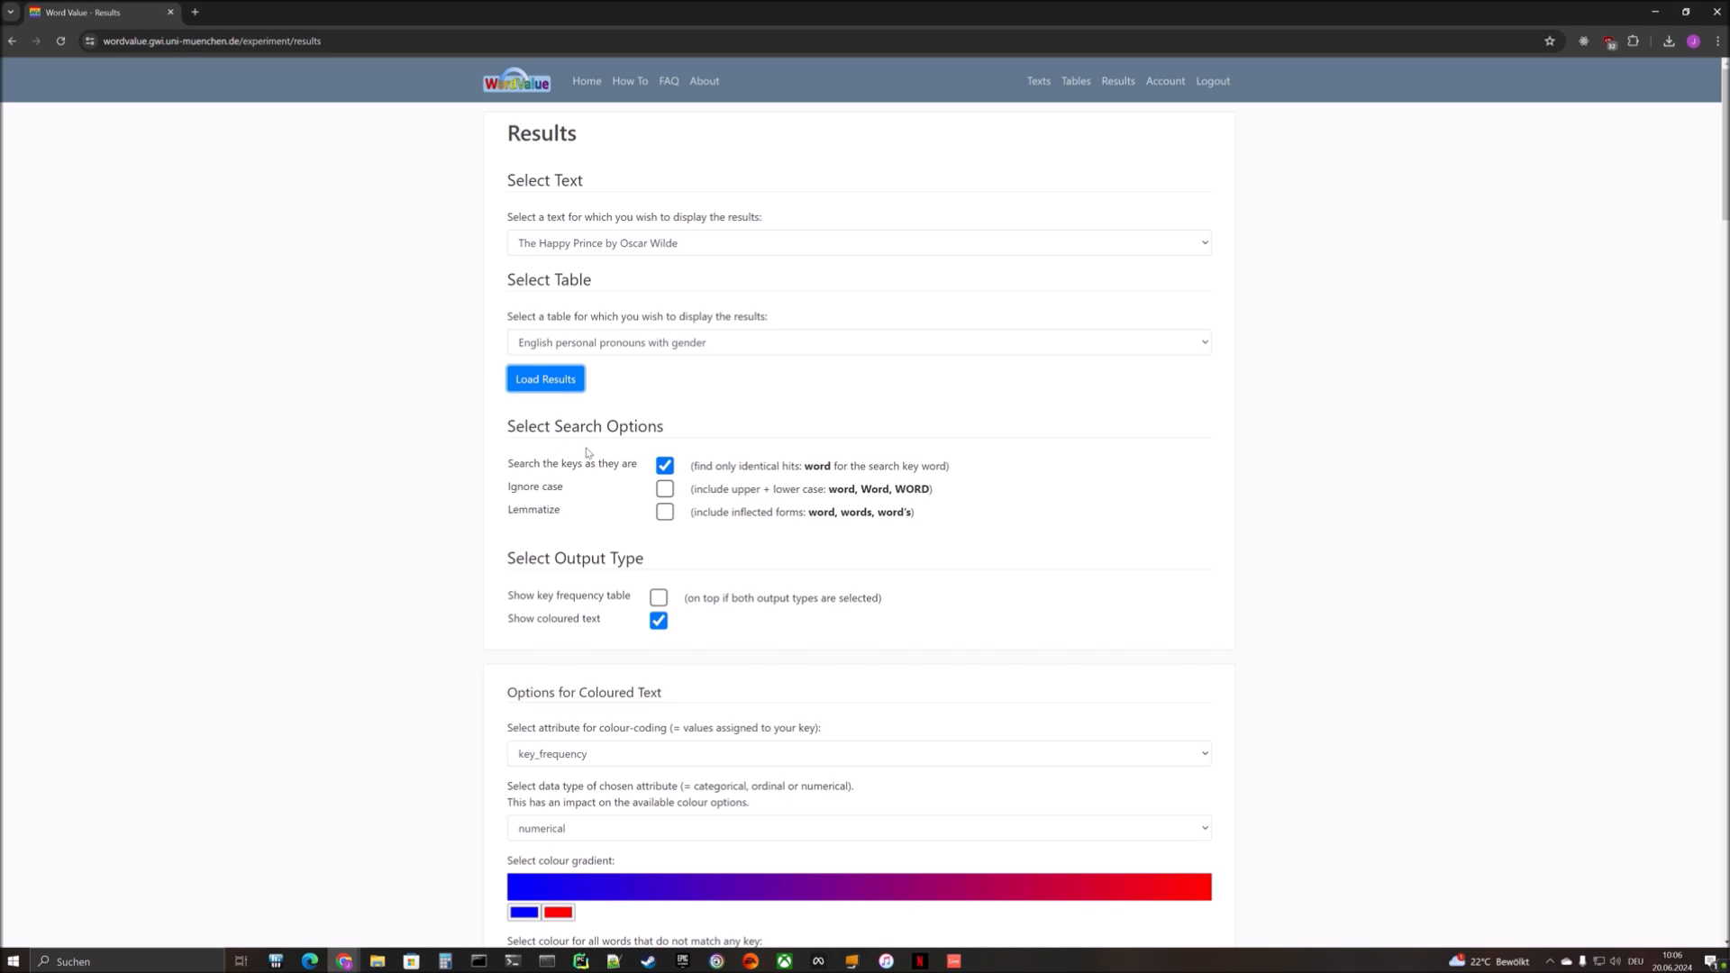
- Show the key frequency table and switch the search from exact keys to ignoring case, plus lemmatizing
{"action": "left_click", "coordinate": [659, 599]}
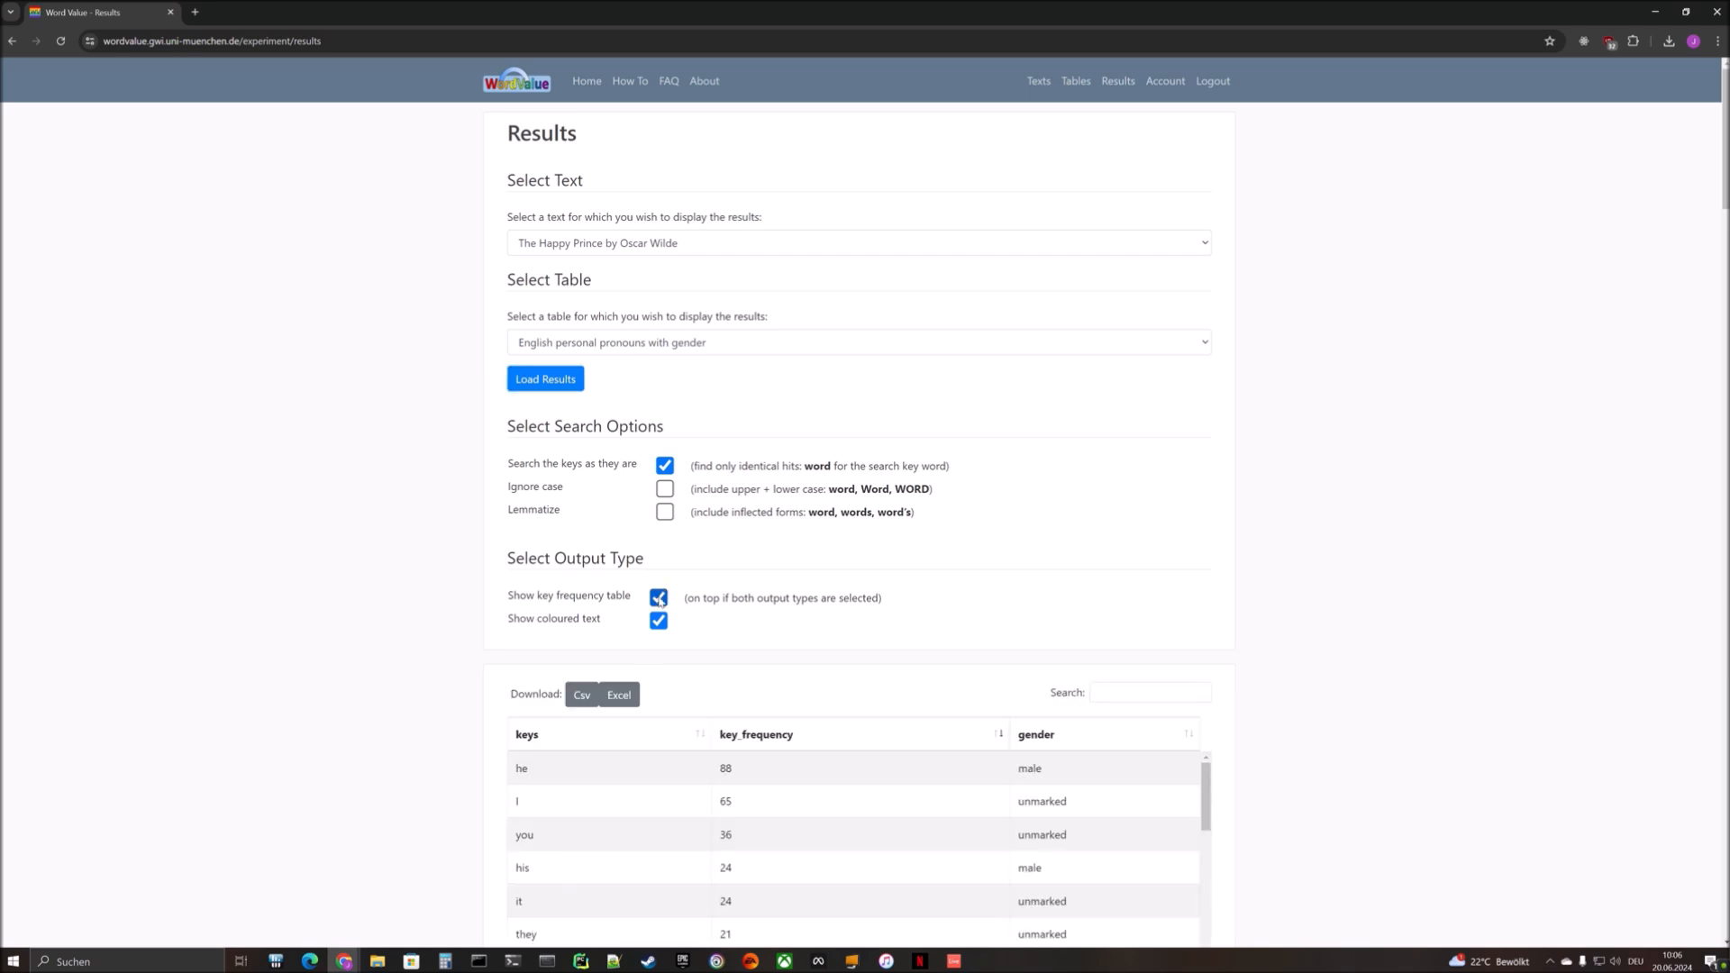
{"action": "scroll", "coordinate": [663, 599], "scroll_direction": "down", "scroll_amount": 2}
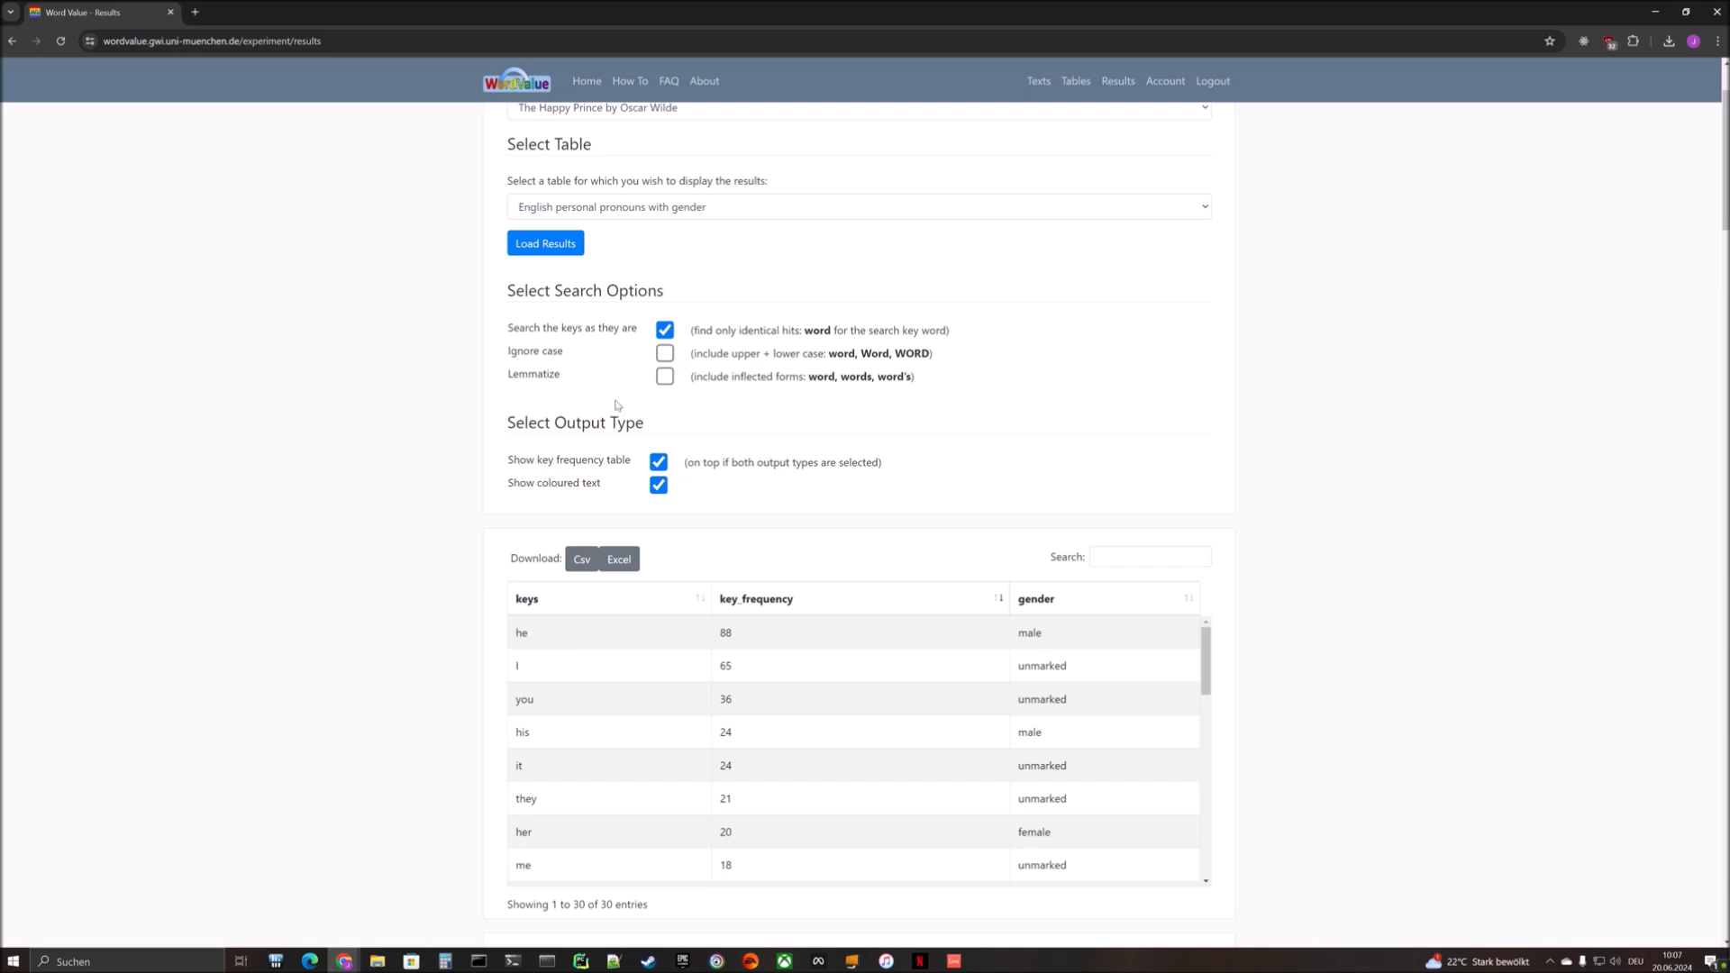
{"action": "left_click", "coordinate": [667, 354]}
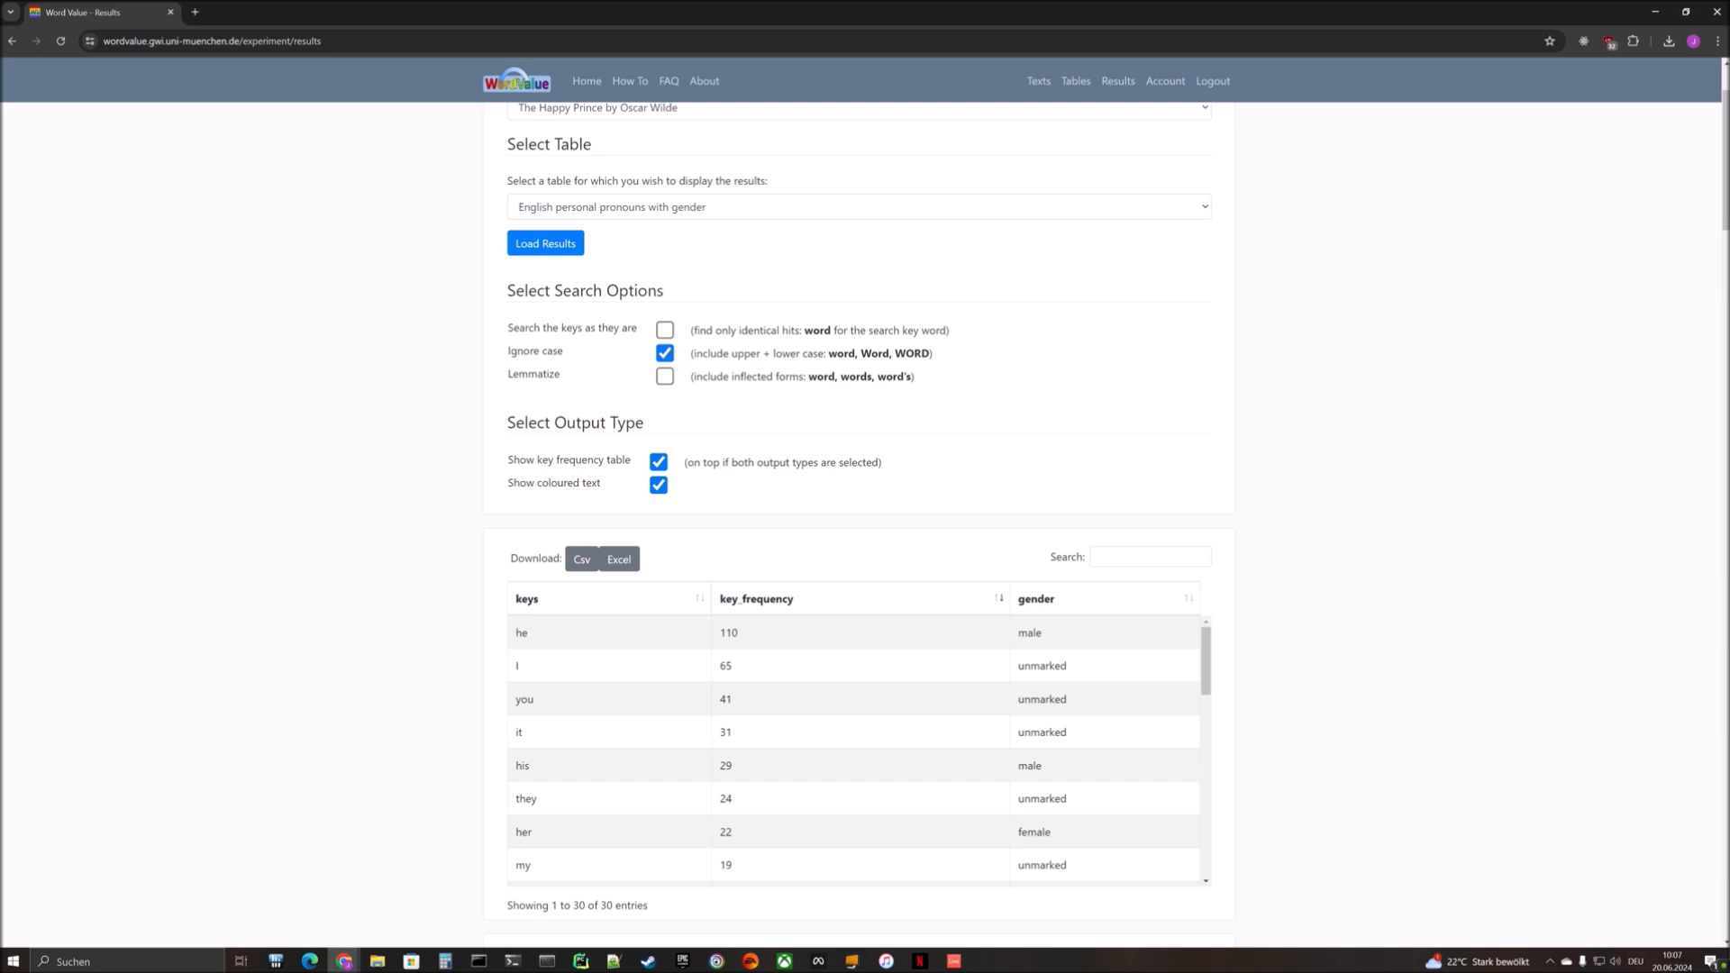
{"action": "left_click", "coordinate": [664, 378]}
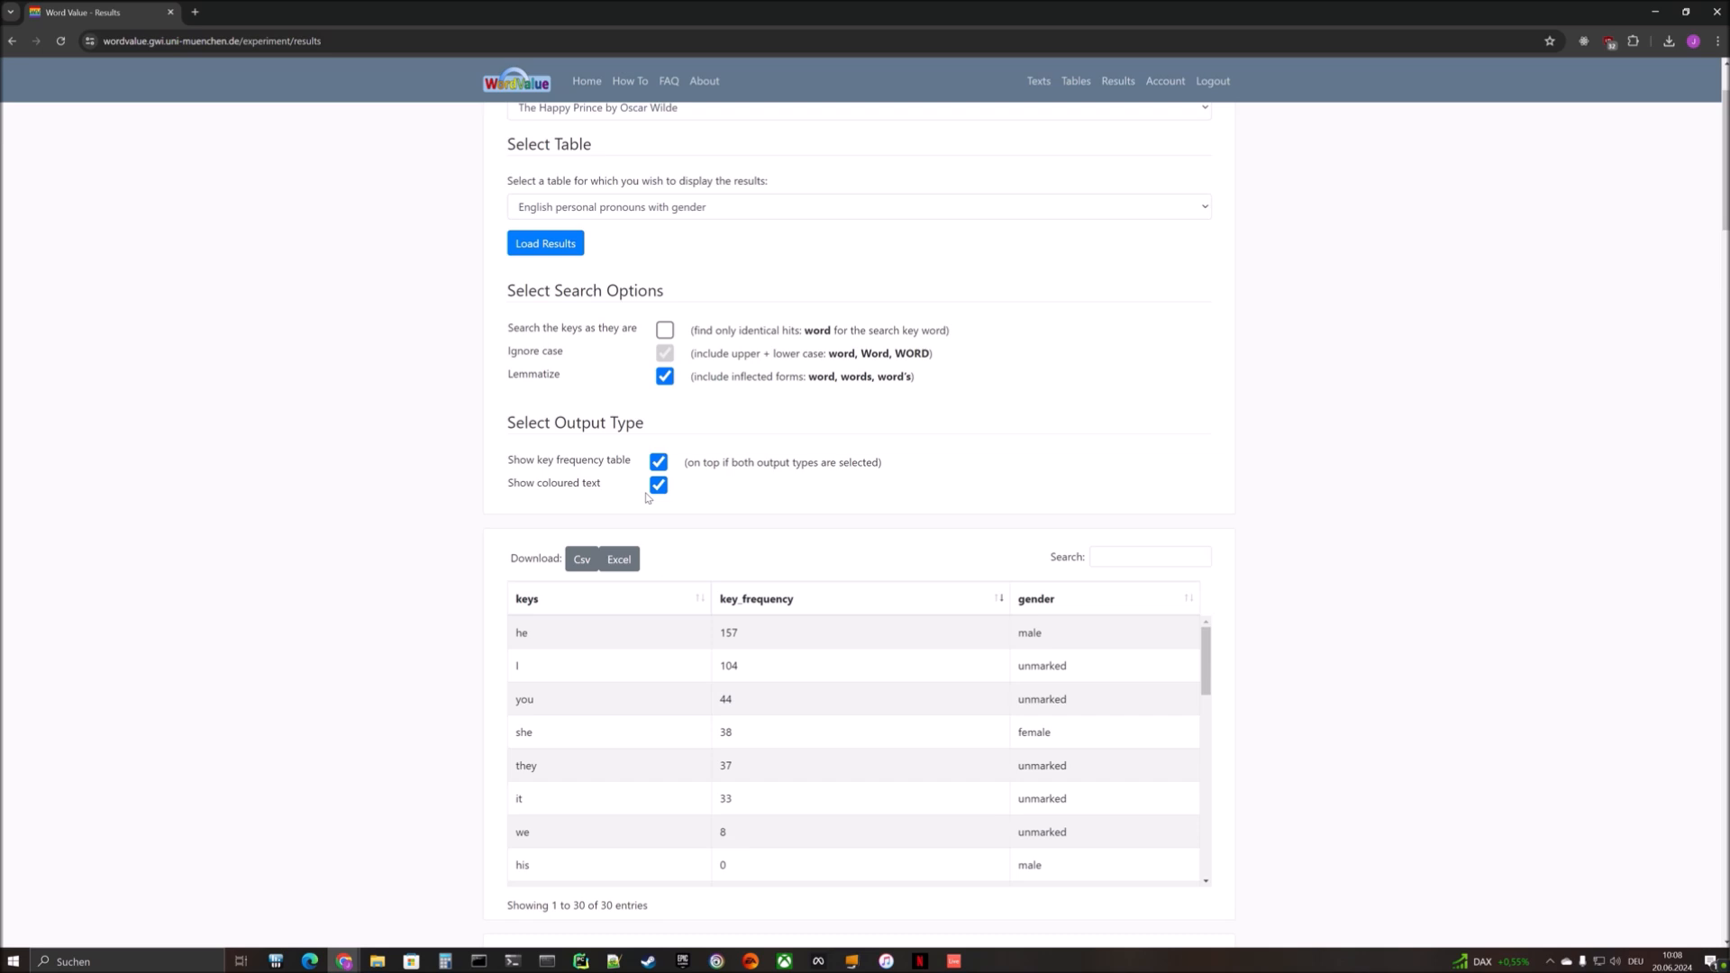
- Hide the key frequency table and colour-code the text by the gender attribute with the categorical data type
{"action": "left_click", "coordinate": [658, 462]}
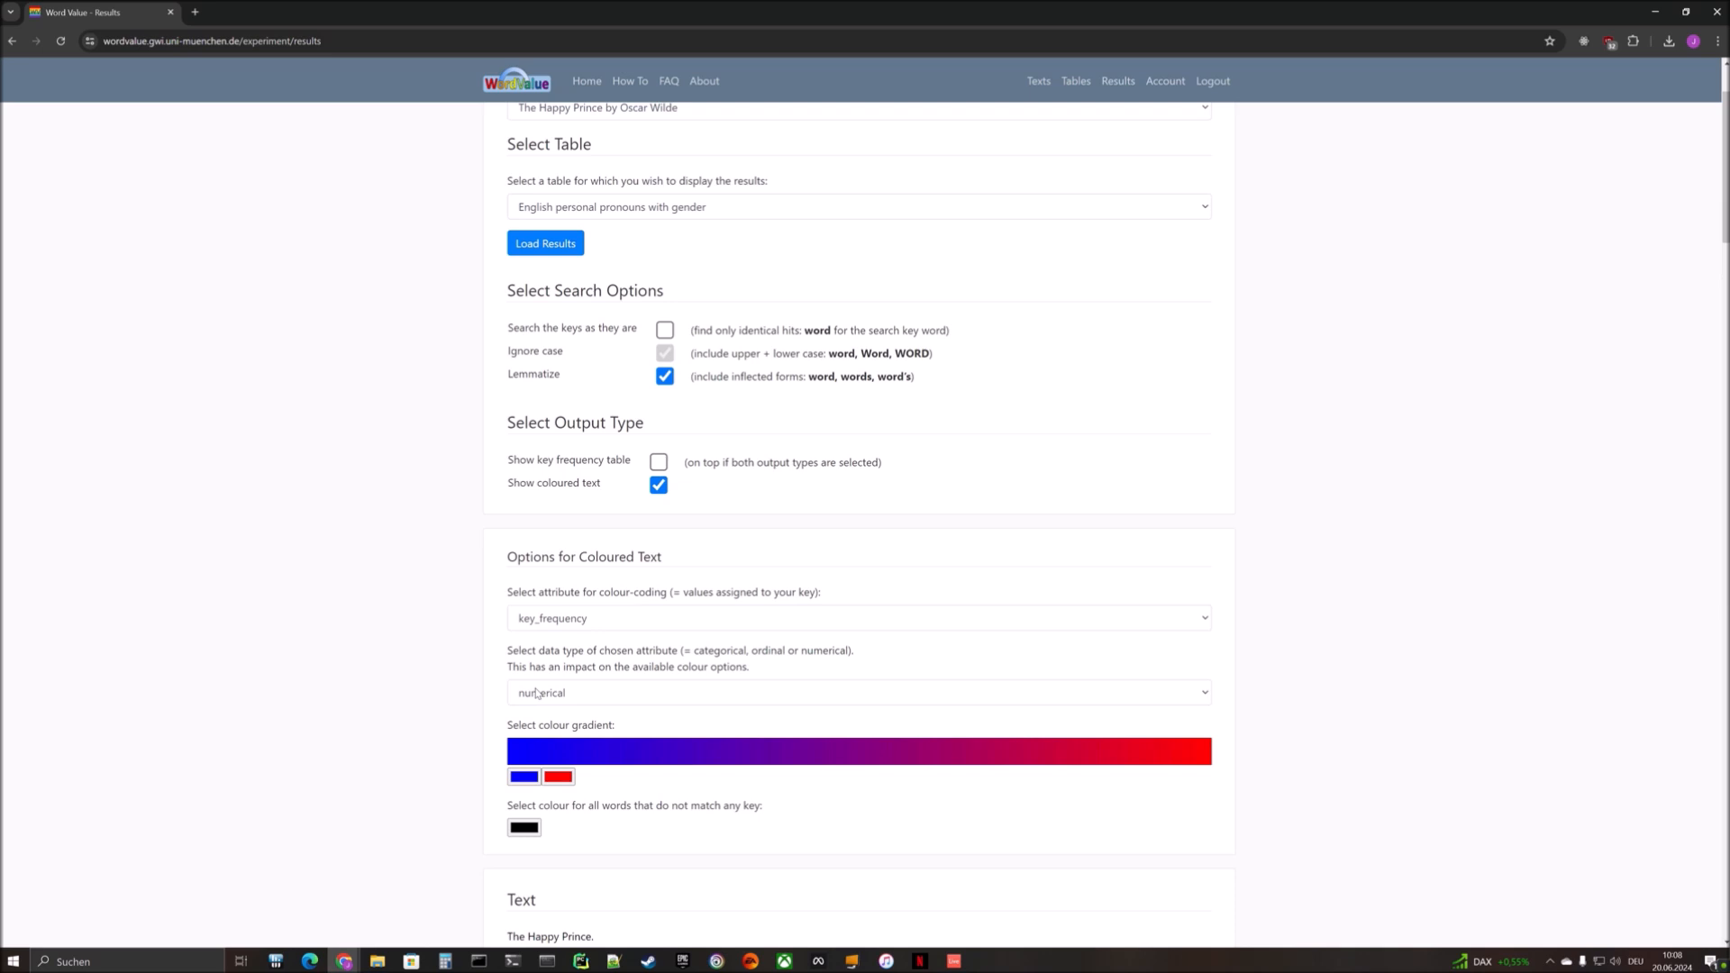
{"action": "left_click", "coordinate": [552, 694]}
{"action": "left_click", "coordinate": [541, 708]}
{"action": "left_click", "coordinate": [551, 620]}
{"action": "left_click", "coordinate": [544, 661]}
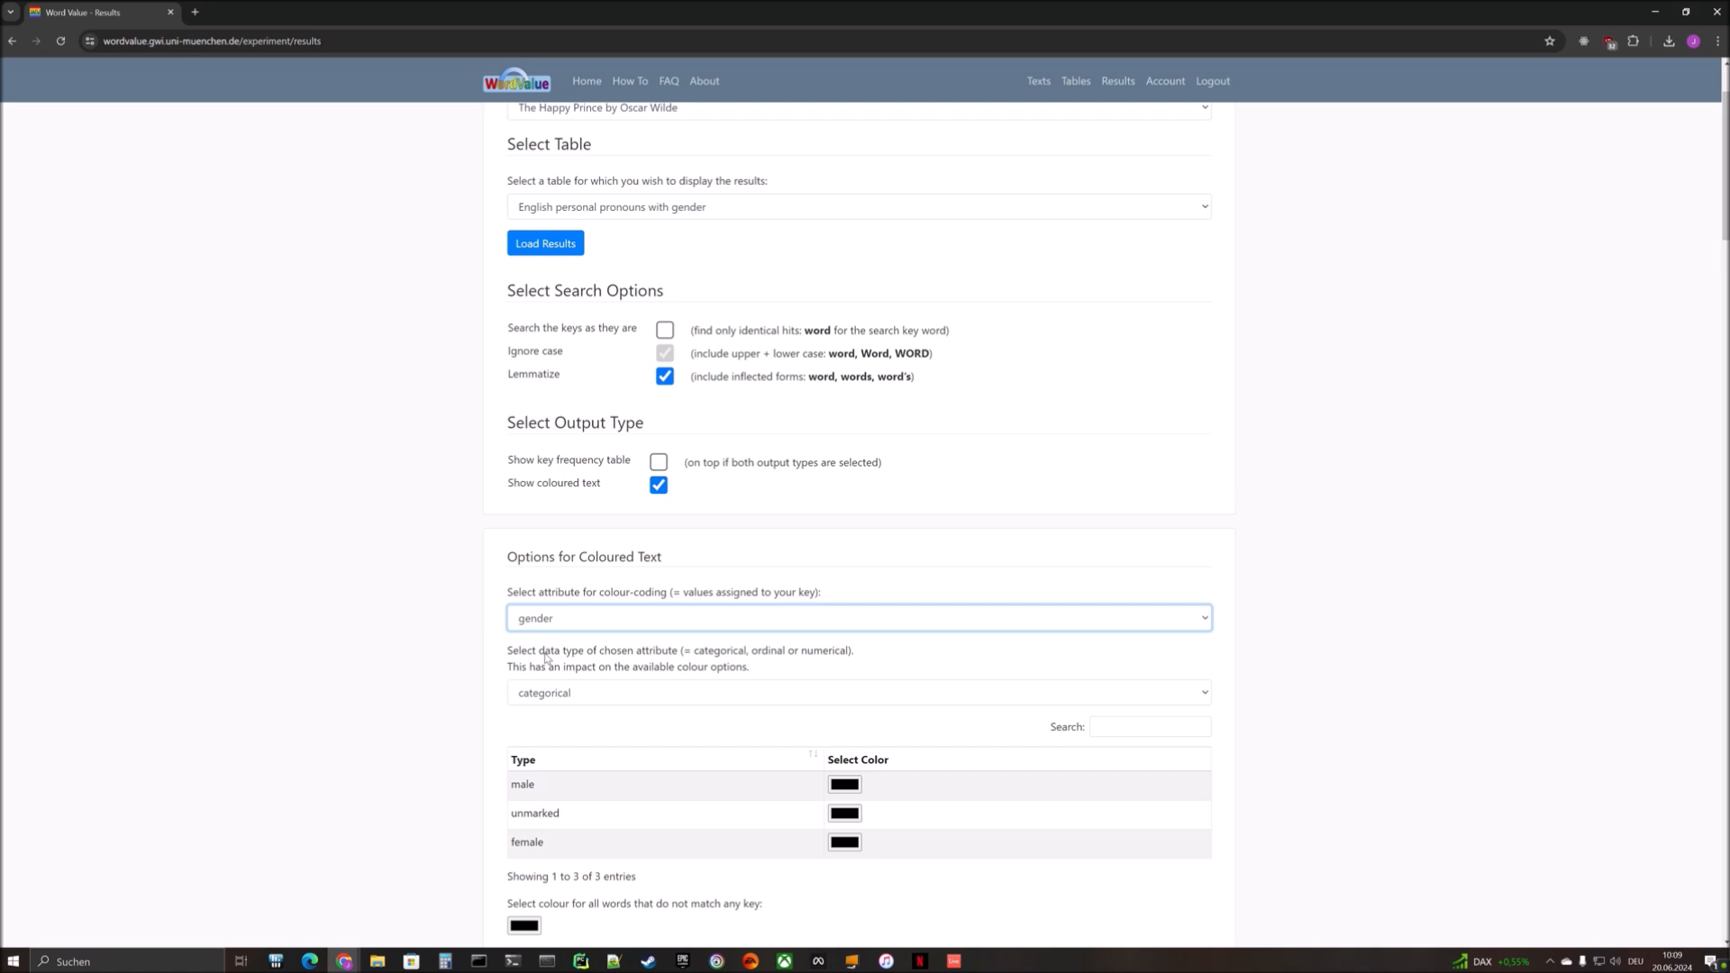
{"action": "scroll", "coordinate": [546, 659], "scroll_direction": "down", "scroll_amount": 2}
{"action": "left_click", "coordinate": [844, 649]}
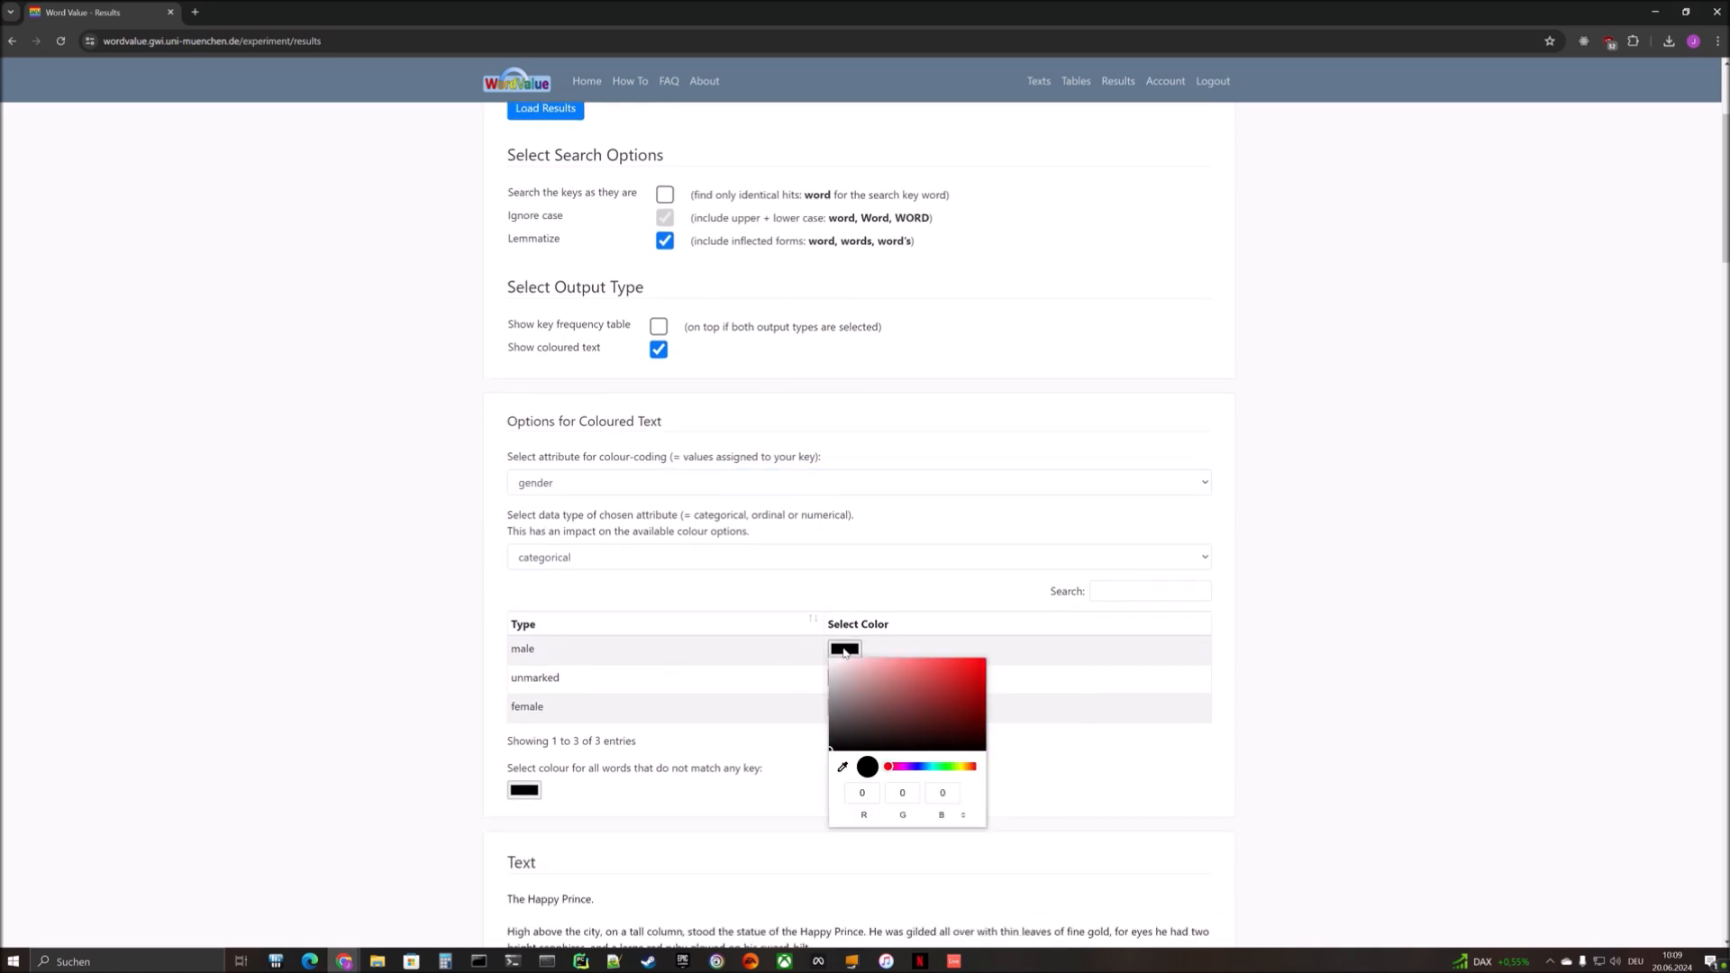
{"action": "left_click", "coordinate": [900, 768]}
{"action": "mouse_move", "coordinate": [901, 771]}
{"action": "left_mouse_down"}
{"action": "mouse_move", "coordinate": [954, 772]}
{"action": "mouse_move", "coordinate": [920, 769]}
{"action": "left_mouse_up"}
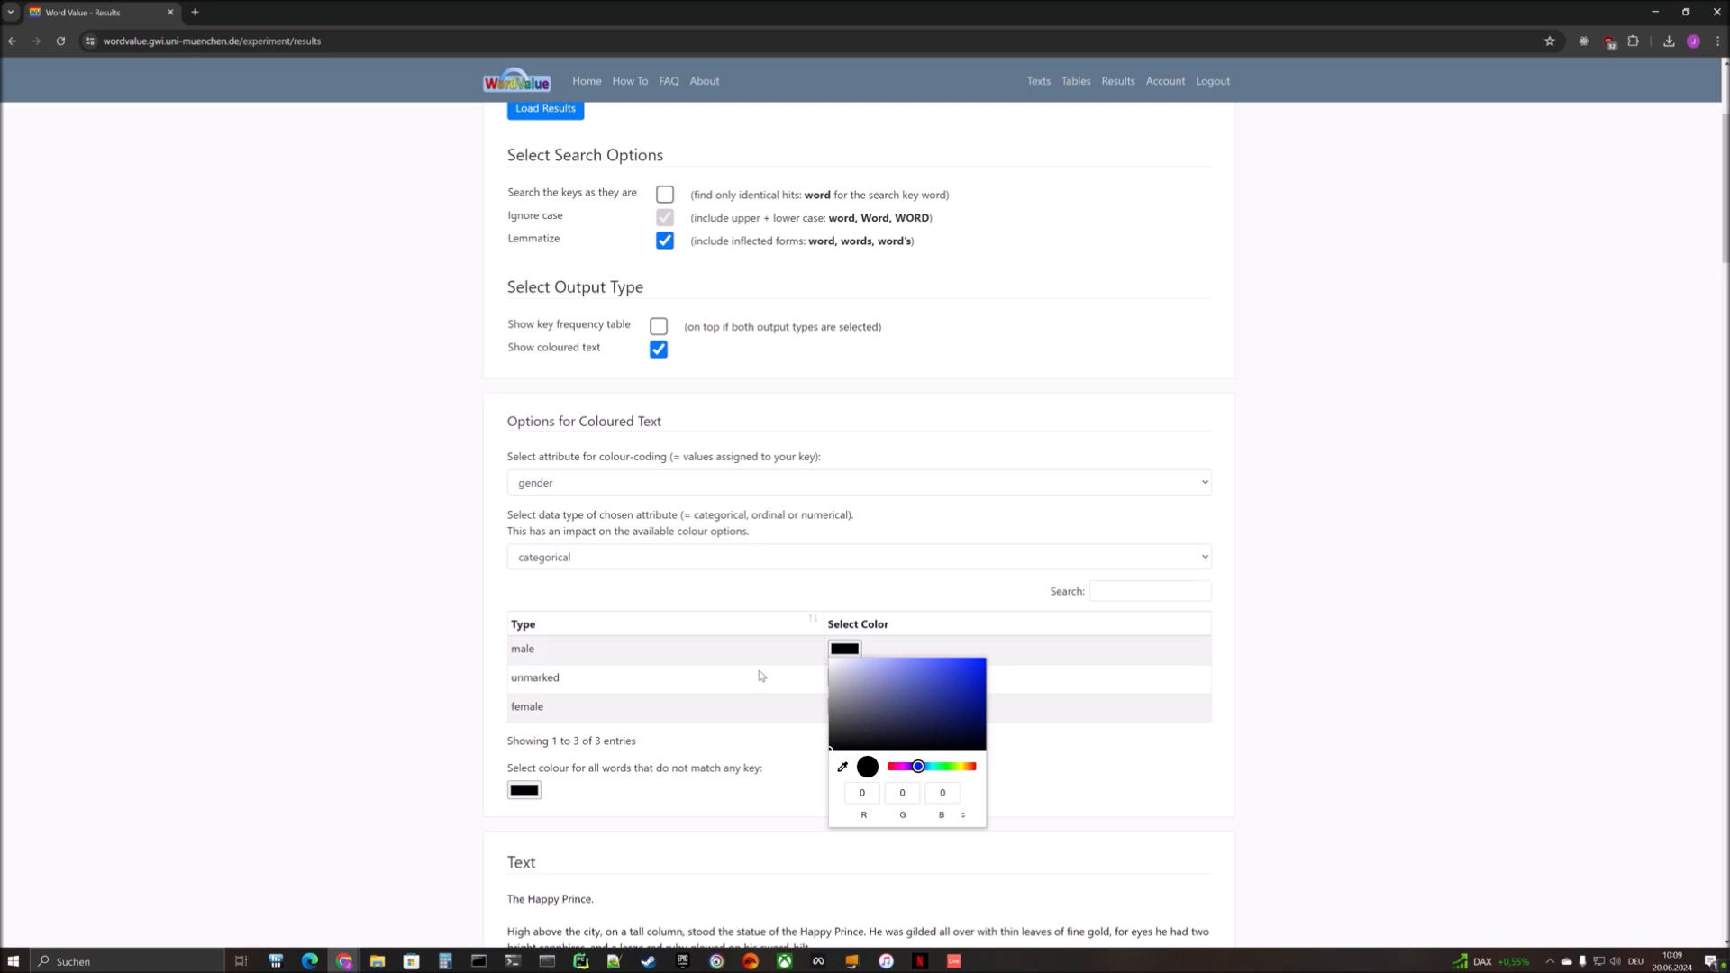
{"action": "left_click", "coordinate": [762, 677]}
- Set the colour of the male category to saturated blue
{"action": "left_click", "coordinate": [845, 649]}
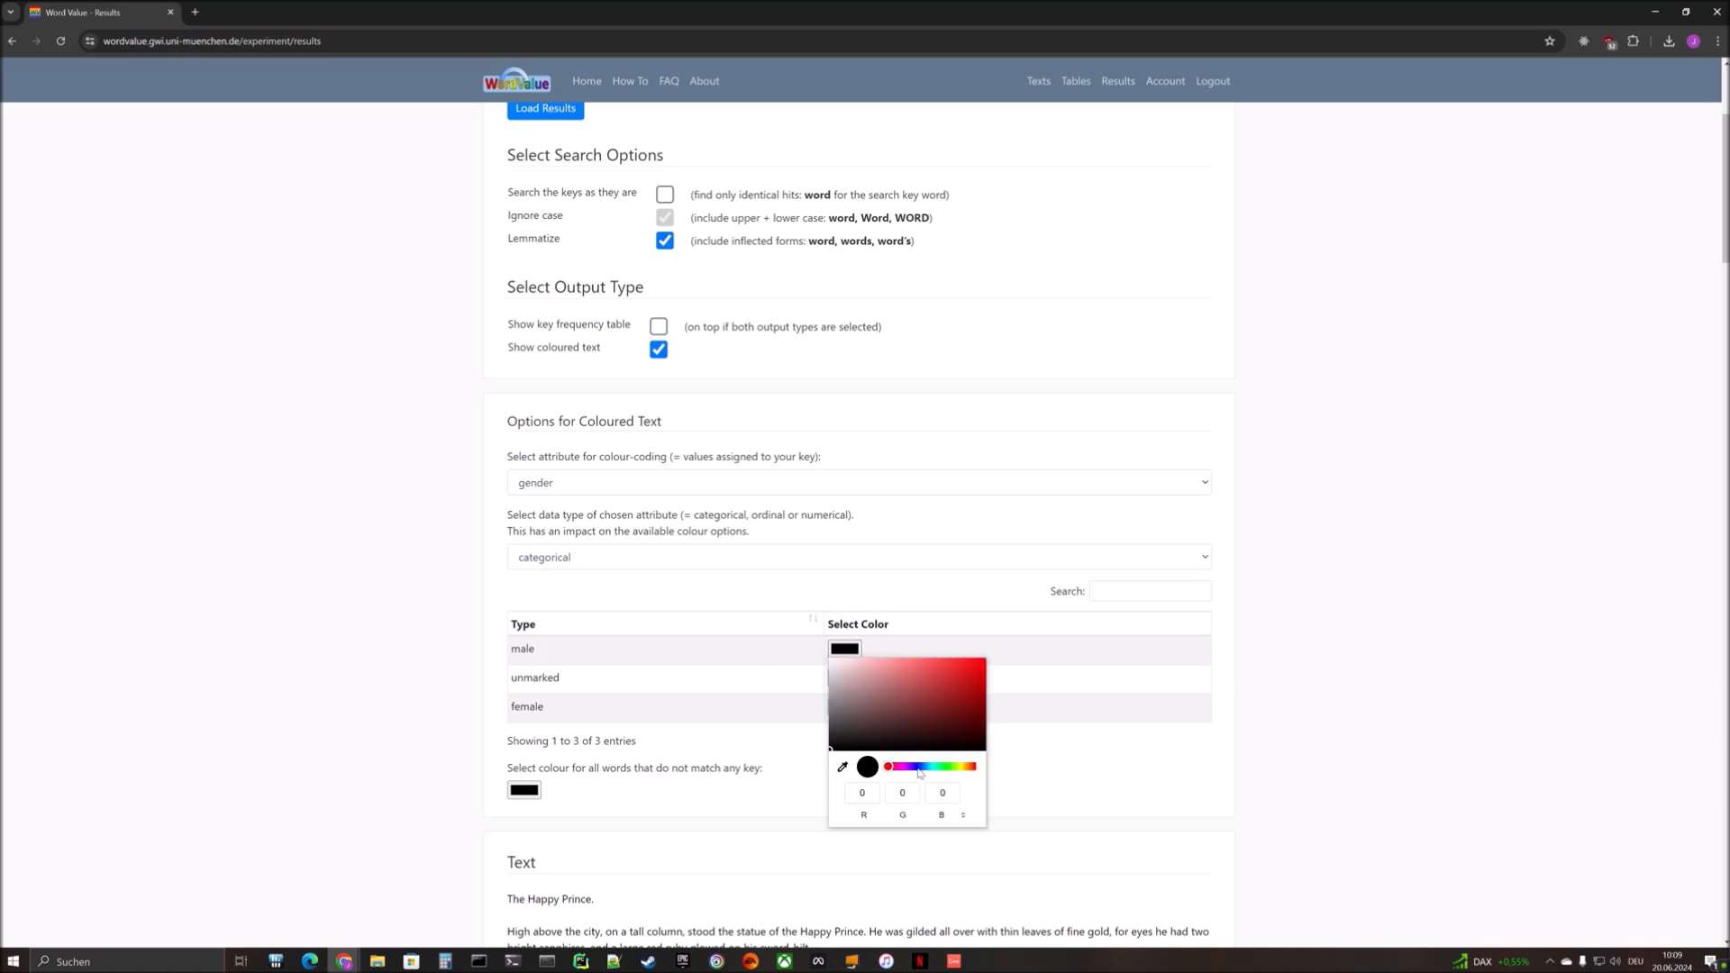
{"action": "left_click", "coordinate": [917, 767]}
{"action": "left_click_drag", "start_coordinate": [973, 672], "coordinate": [1003, 654]}
{"action": "left_click", "coordinate": [1062, 718]}
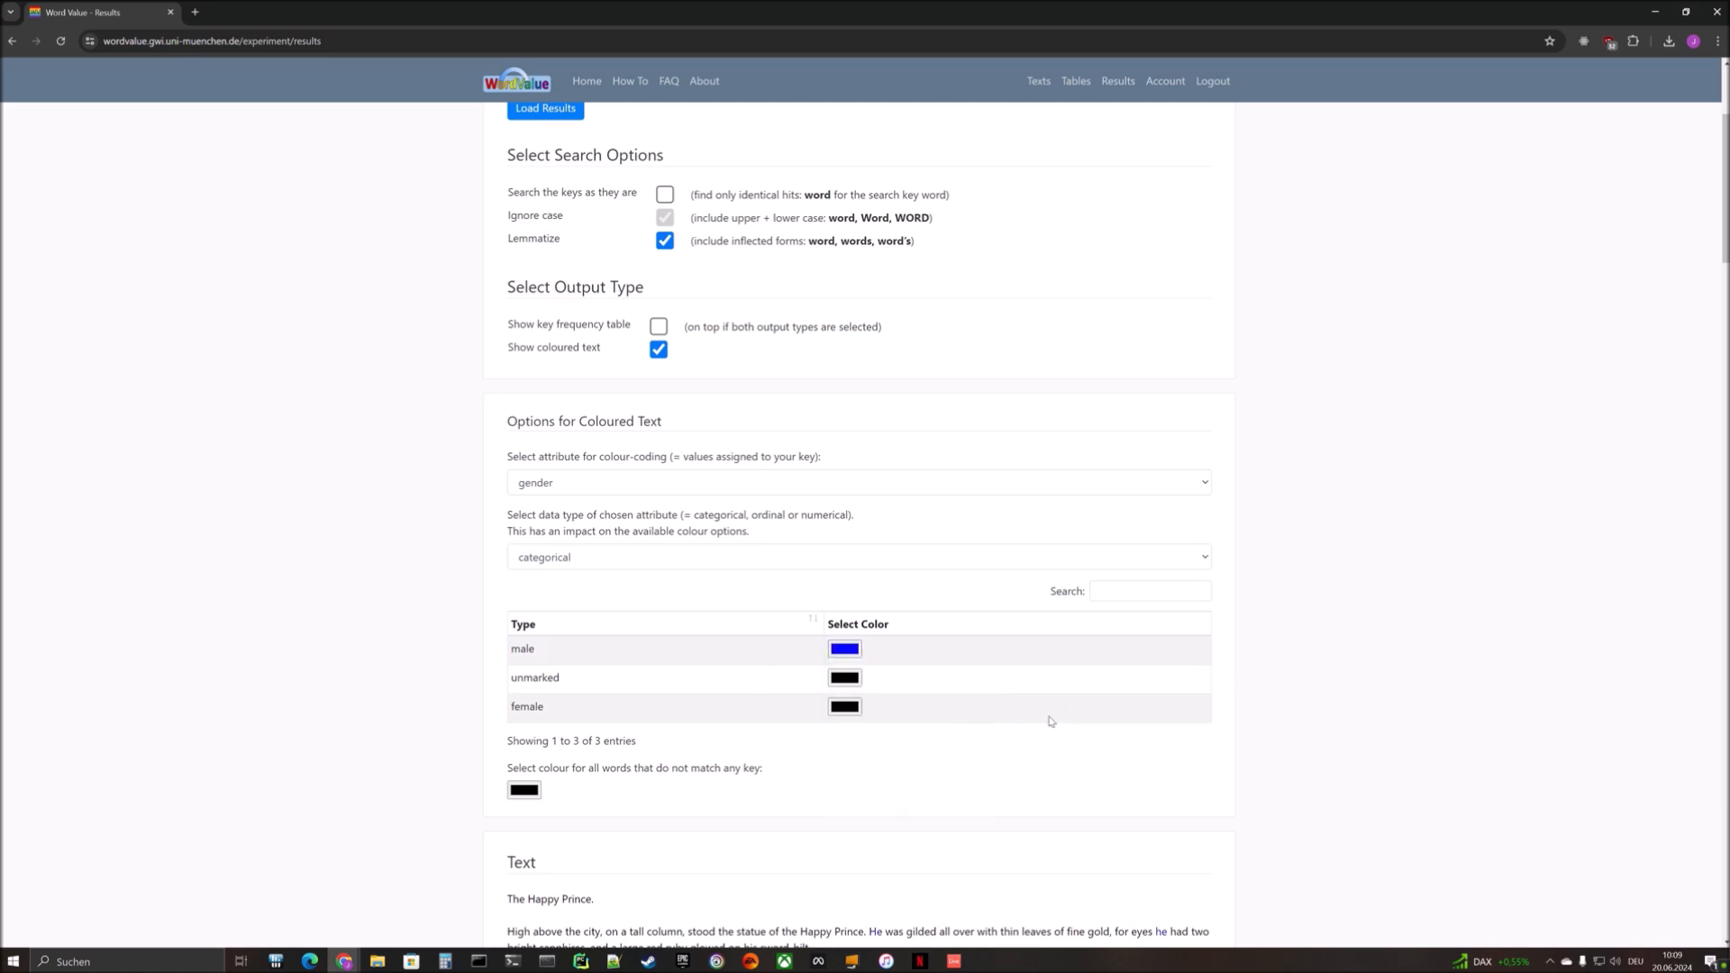
- Set the colour of the unmarked category to bright green, RGB 30, 255, 0
{"action": "left_click", "coordinate": [845, 678]}
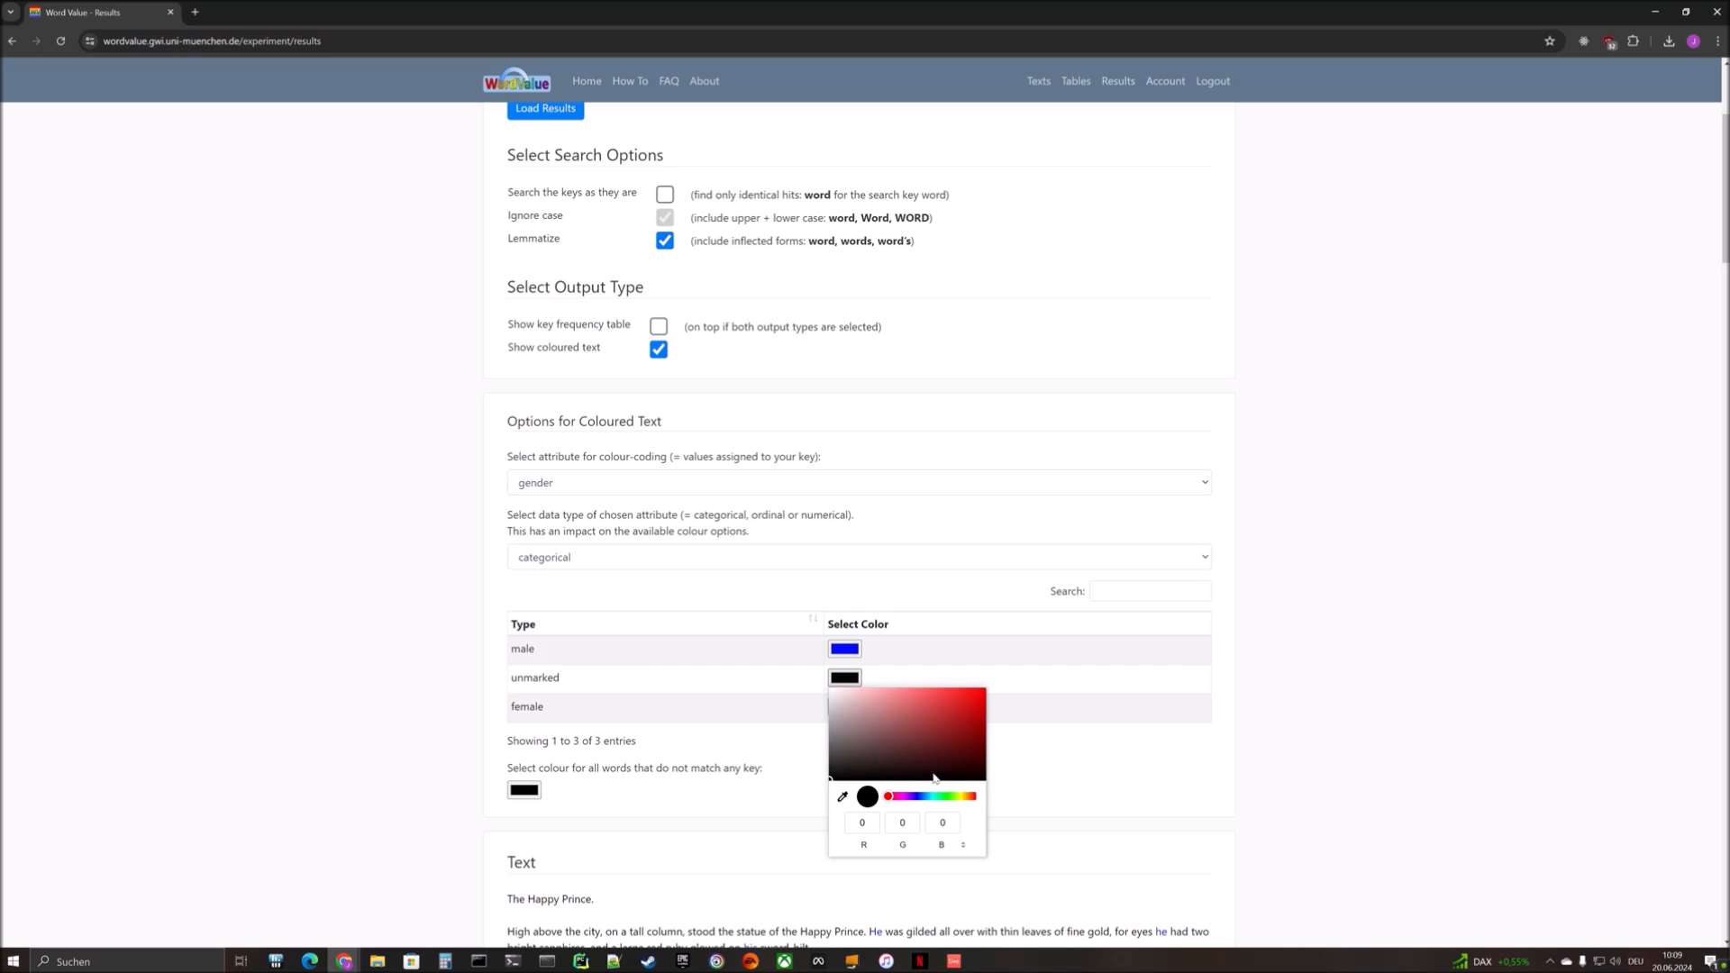
{"action": "left_click", "coordinate": [948, 797]}
{"action": "left_click_drag", "start_coordinate": [980, 693], "coordinate": [1003, 683]}
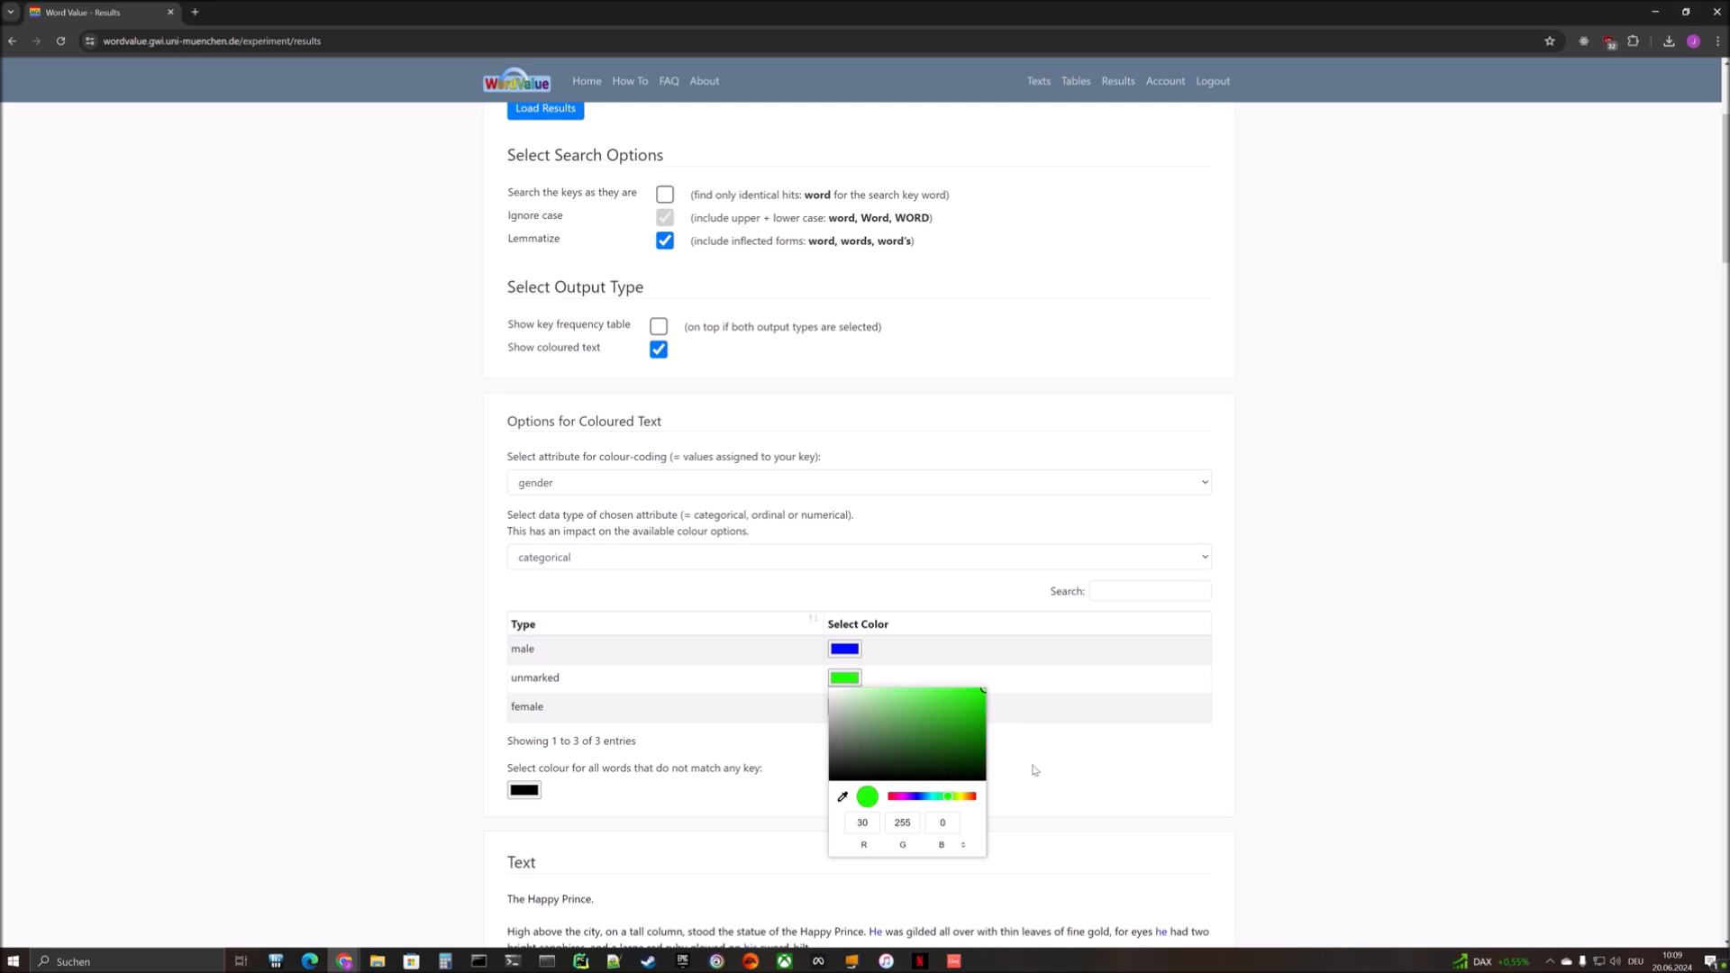
{"action": "left_click", "coordinate": [1034, 770]}
- Set the colour of the female category to pure red, RGB 255, 0, 0
{"action": "left_click", "coordinate": [845, 706]}
{"action": "left_click_drag", "start_coordinate": [950, 784], "coordinate": [994, 720]}
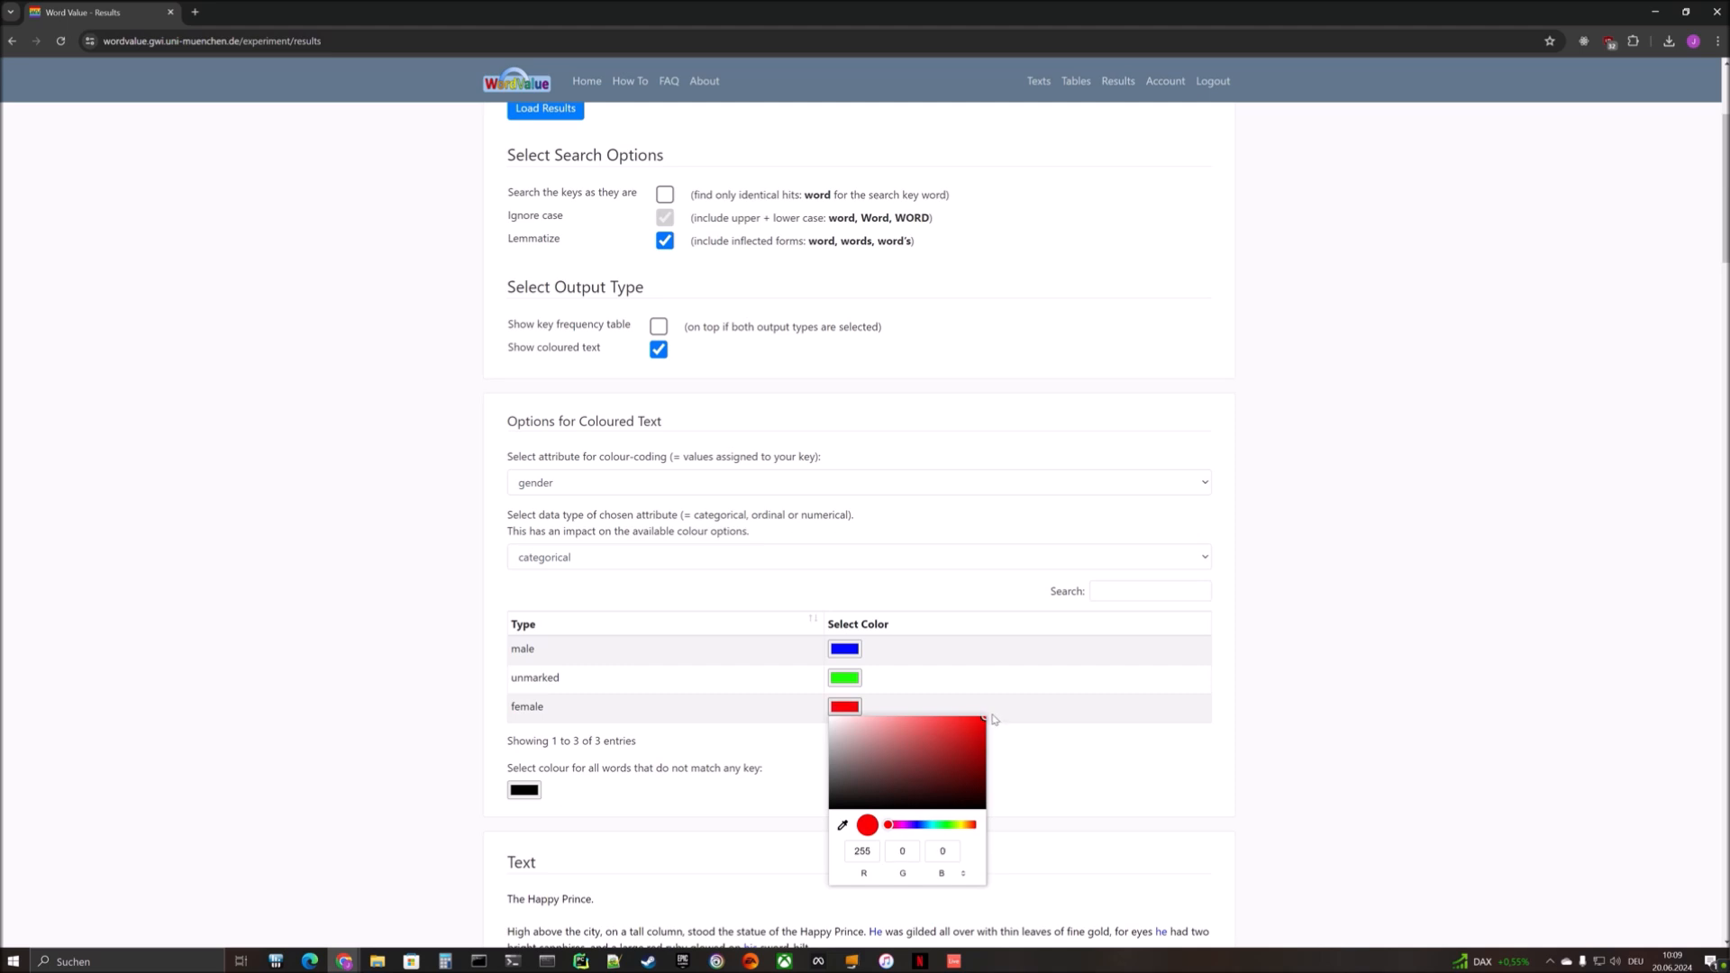
{"action": "left_click", "coordinate": [1063, 767]}
- Set the colour for all words that do not match any key to light grey
{"action": "scroll", "coordinate": [973, 730], "scroll_direction": "down", "scroll_amount": 2}
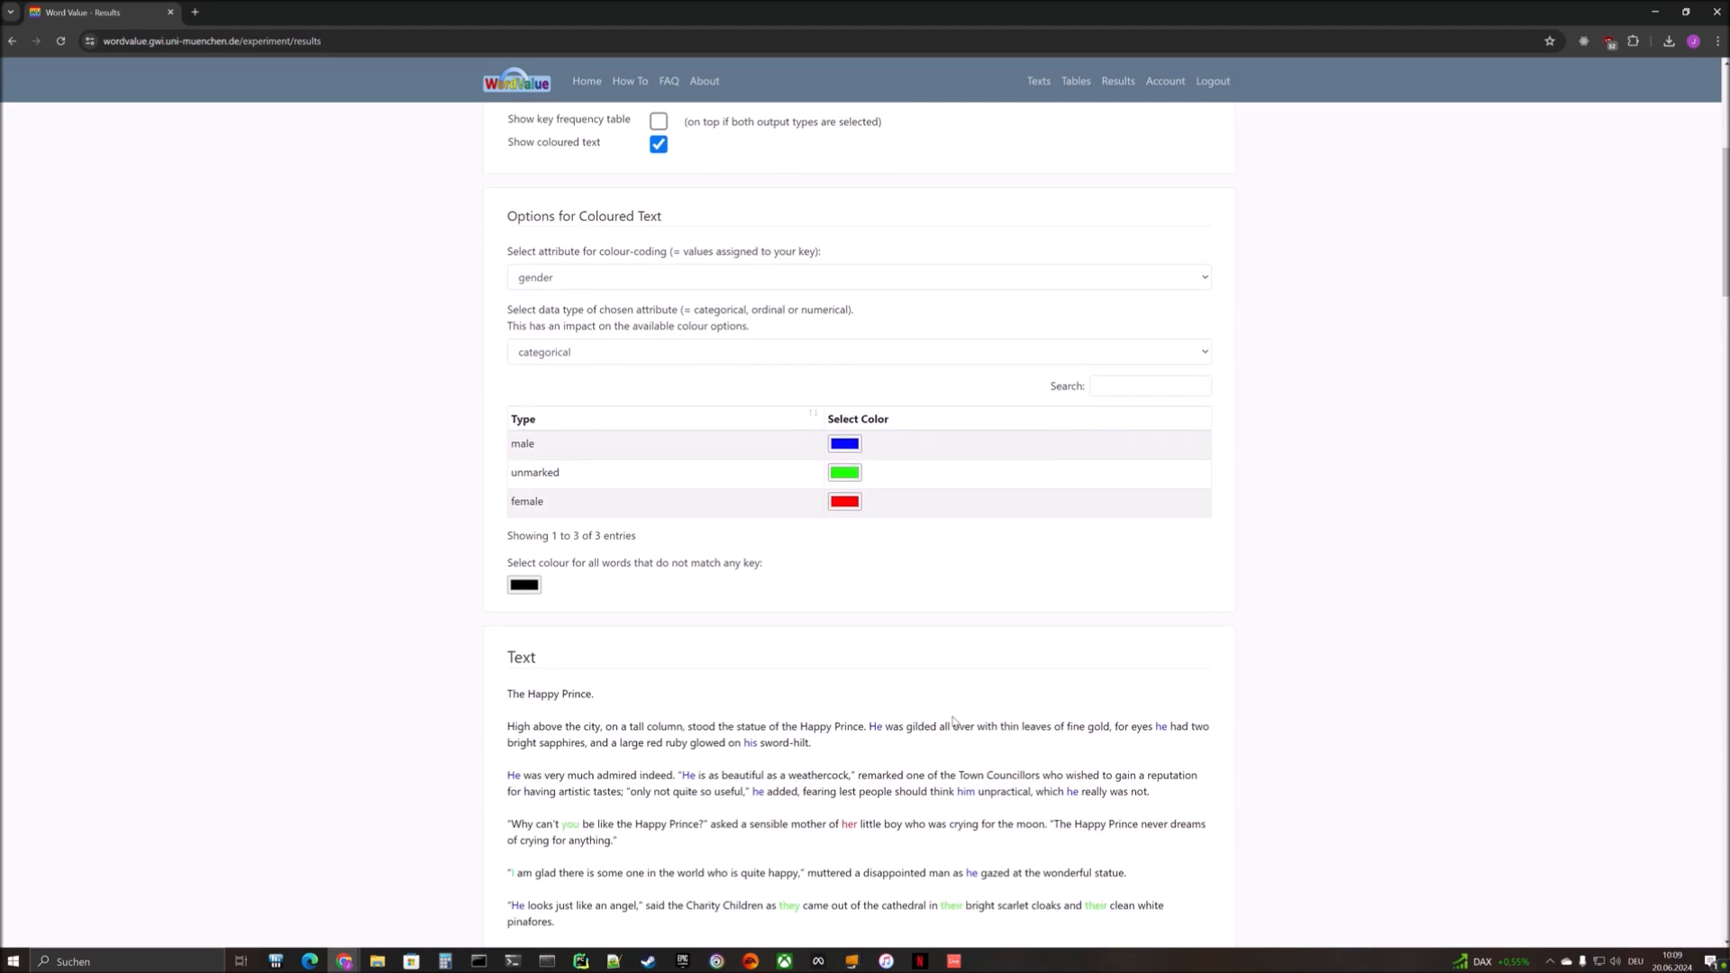
{"action": "scroll", "coordinate": [954, 721], "scroll_direction": "down", "scroll_amount": 1}
{"action": "scroll", "coordinate": [952, 710], "scroll_direction": "down", "scroll_amount": 1}
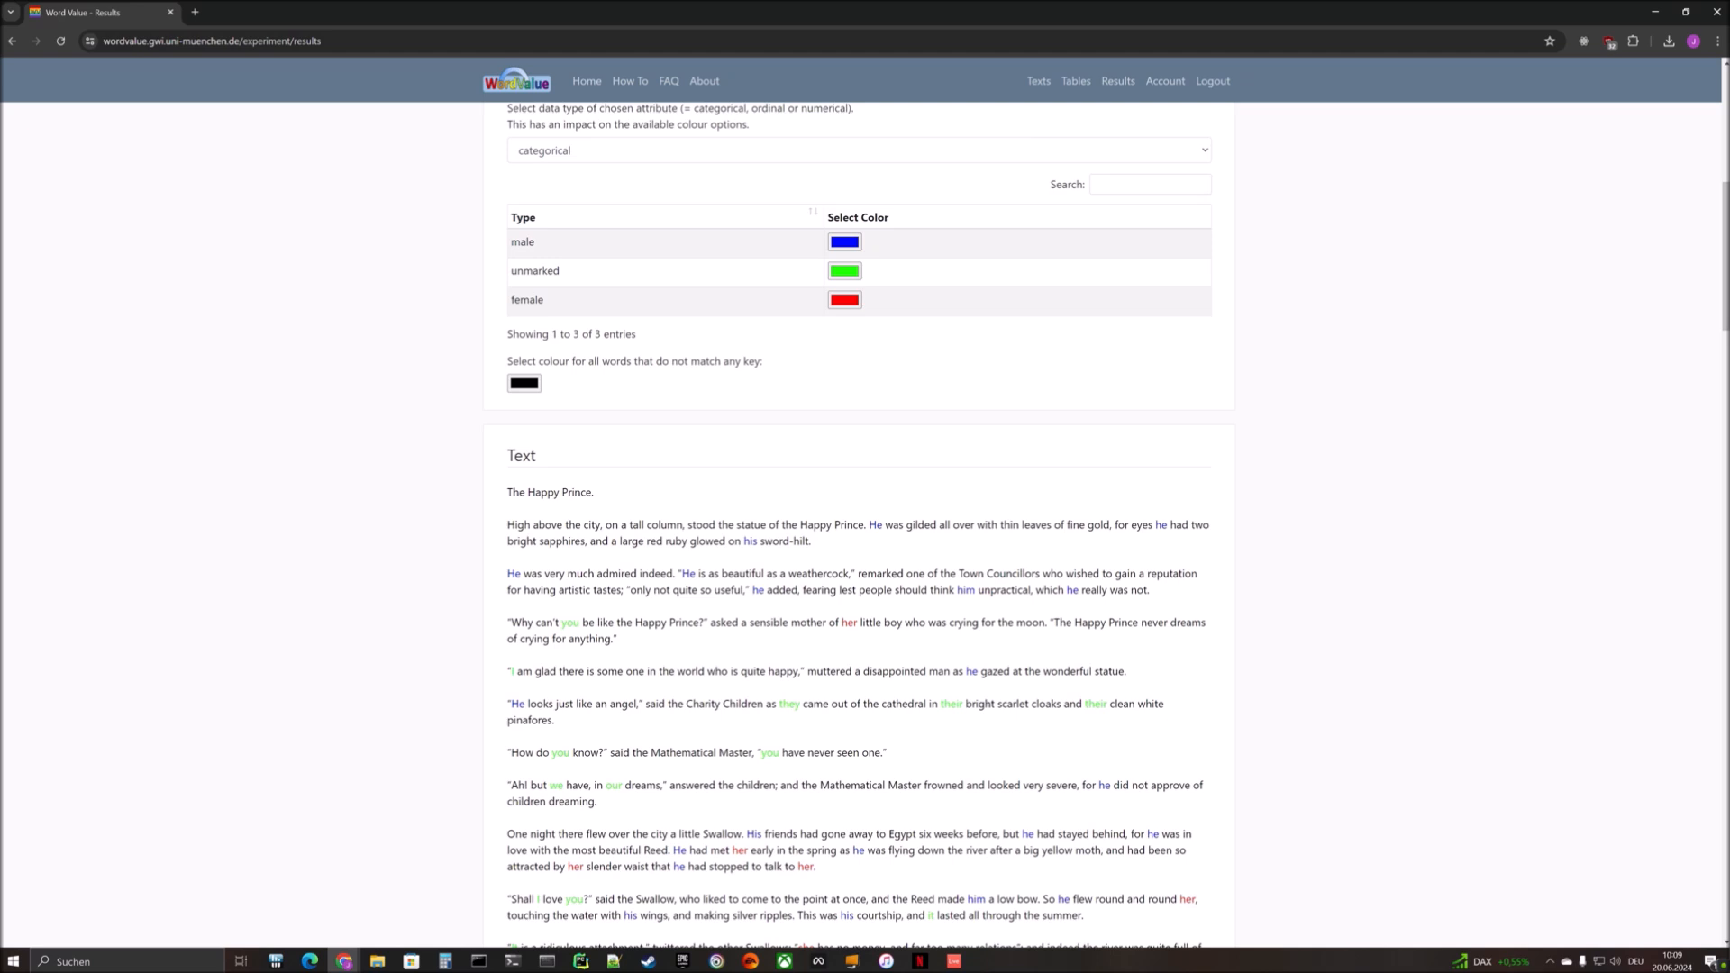
{"action": "left_click", "coordinate": [523, 383]}
{"action": "left_click_drag", "start_coordinate": [521, 445], "coordinate": [491, 414]}
{"action": "left_click", "coordinate": [743, 455]}
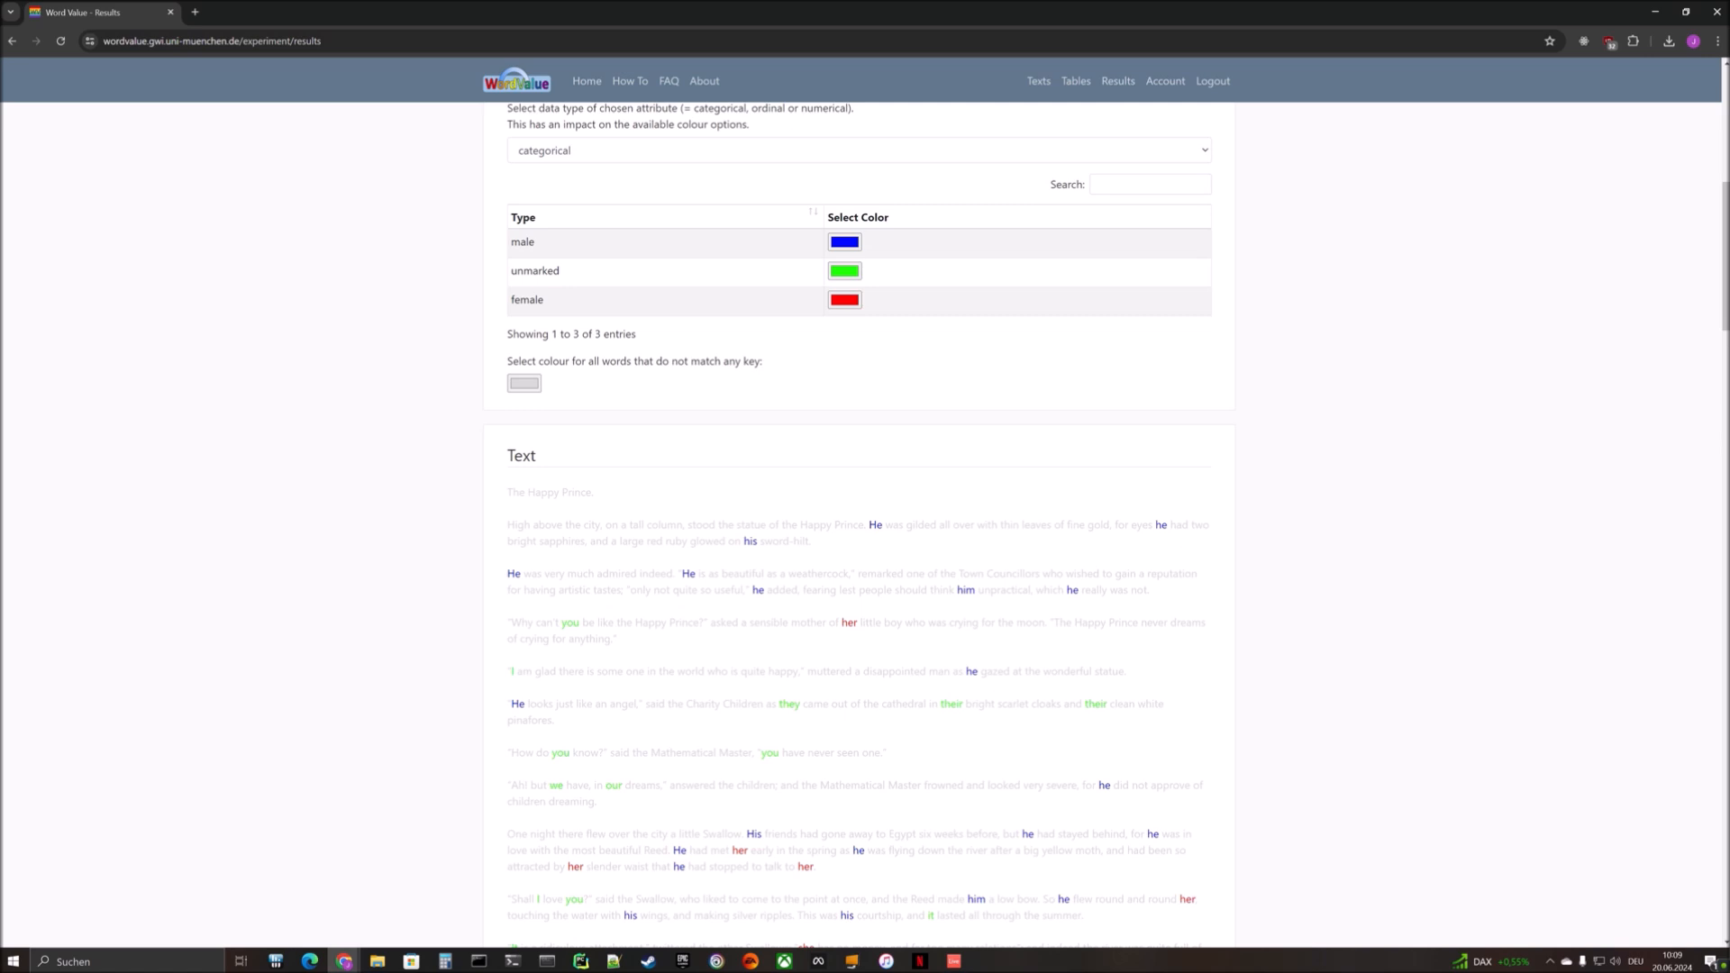
- Copy the coloured paragraph beginning "One night there flew over the city a little Swallow" and clear the selection
{"action": "scroll", "coordinate": [859, 521], "scroll_direction": "down", "scroll_amount": 3}
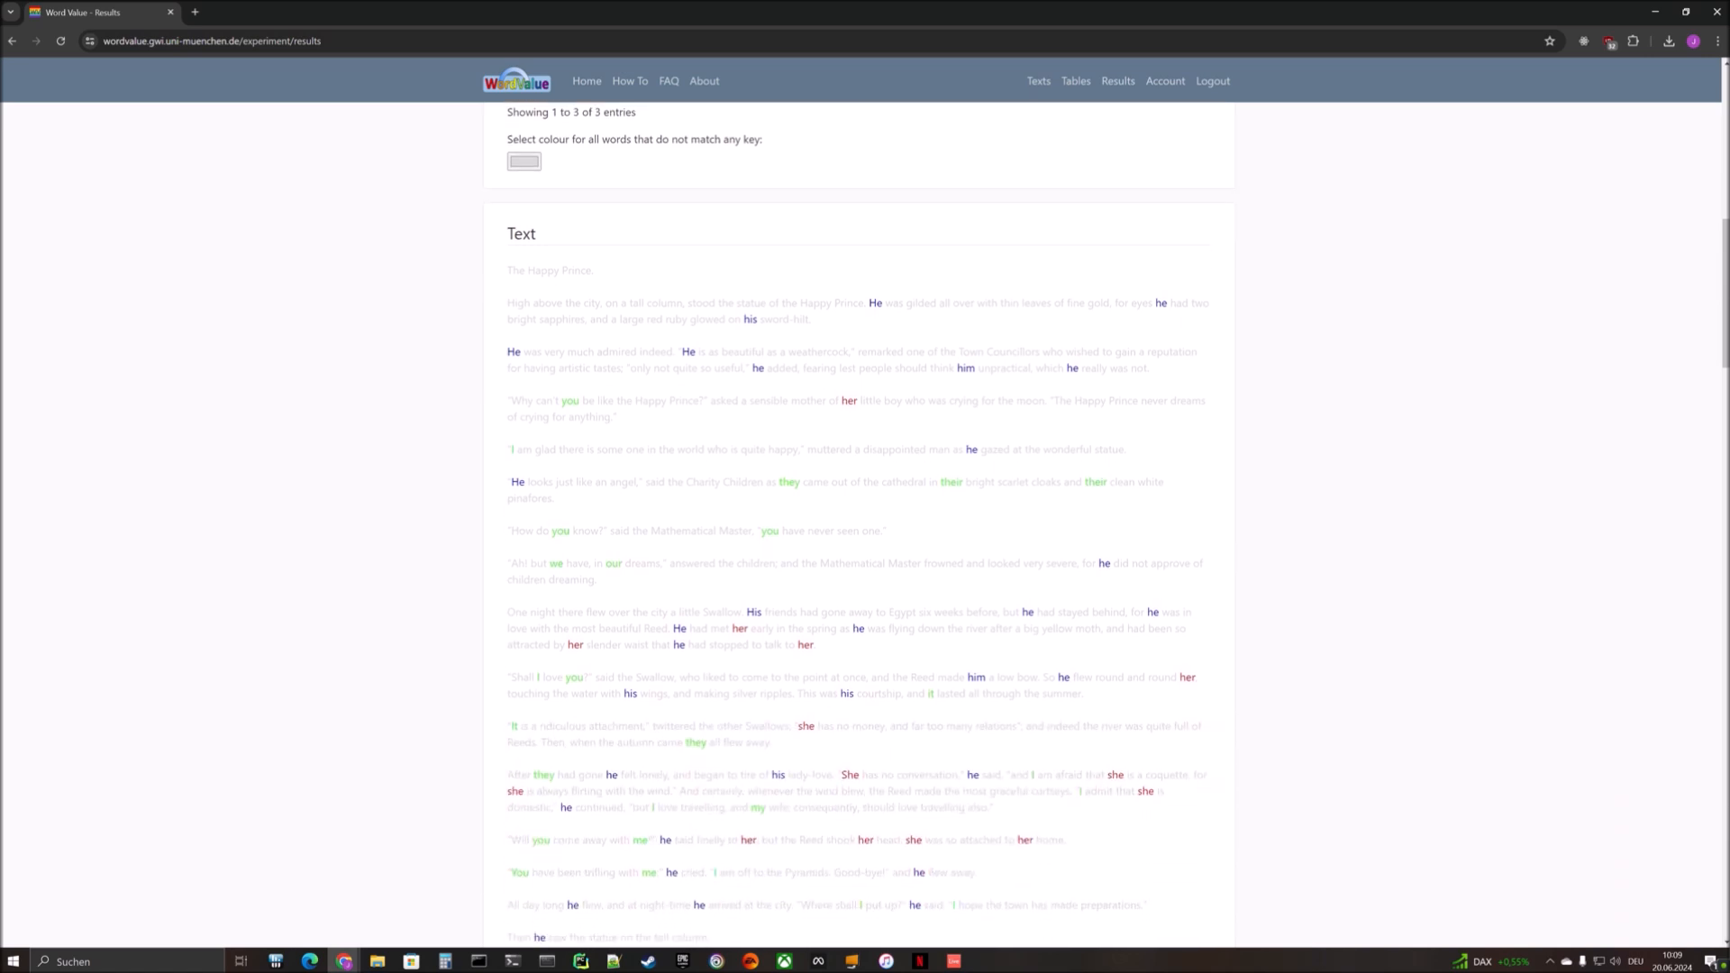
{"action": "scroll", "coordinate": [859, 521], "scroll_direction": "down", "scroll_amount": 1}
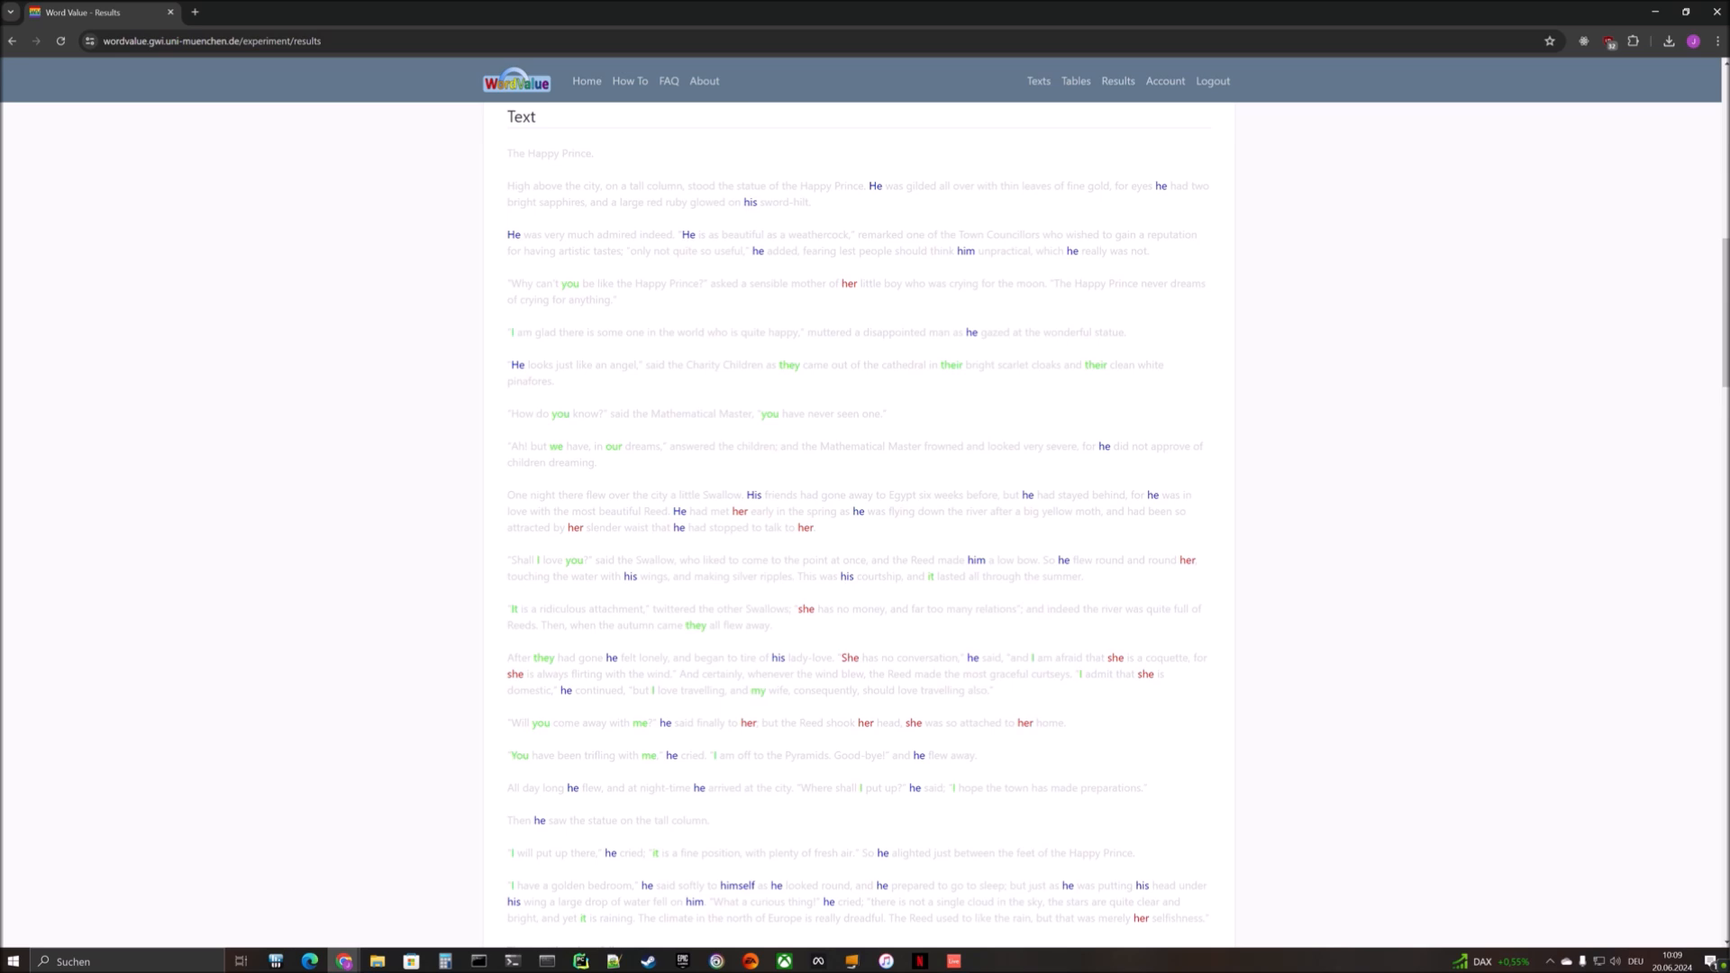
{"action": "left_click_drag", "start_coordinate": [848, 532], "coordinate": [496, 494]}
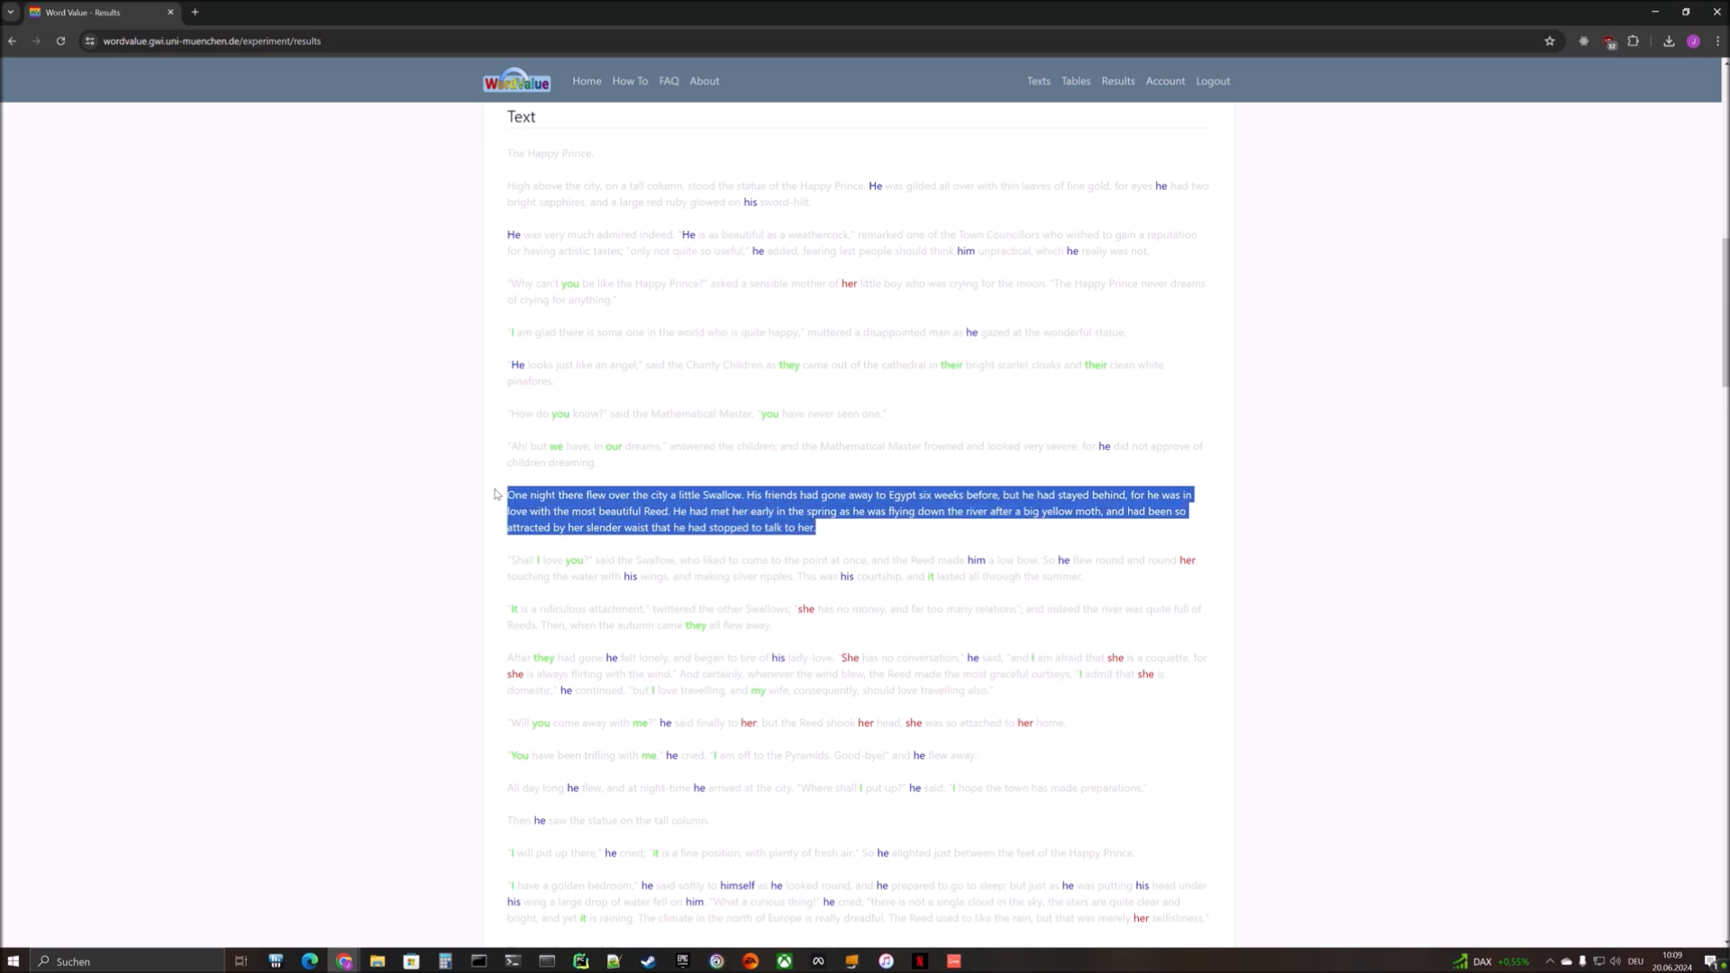
{"action": "right_click", "coordinate": [632, 511]}
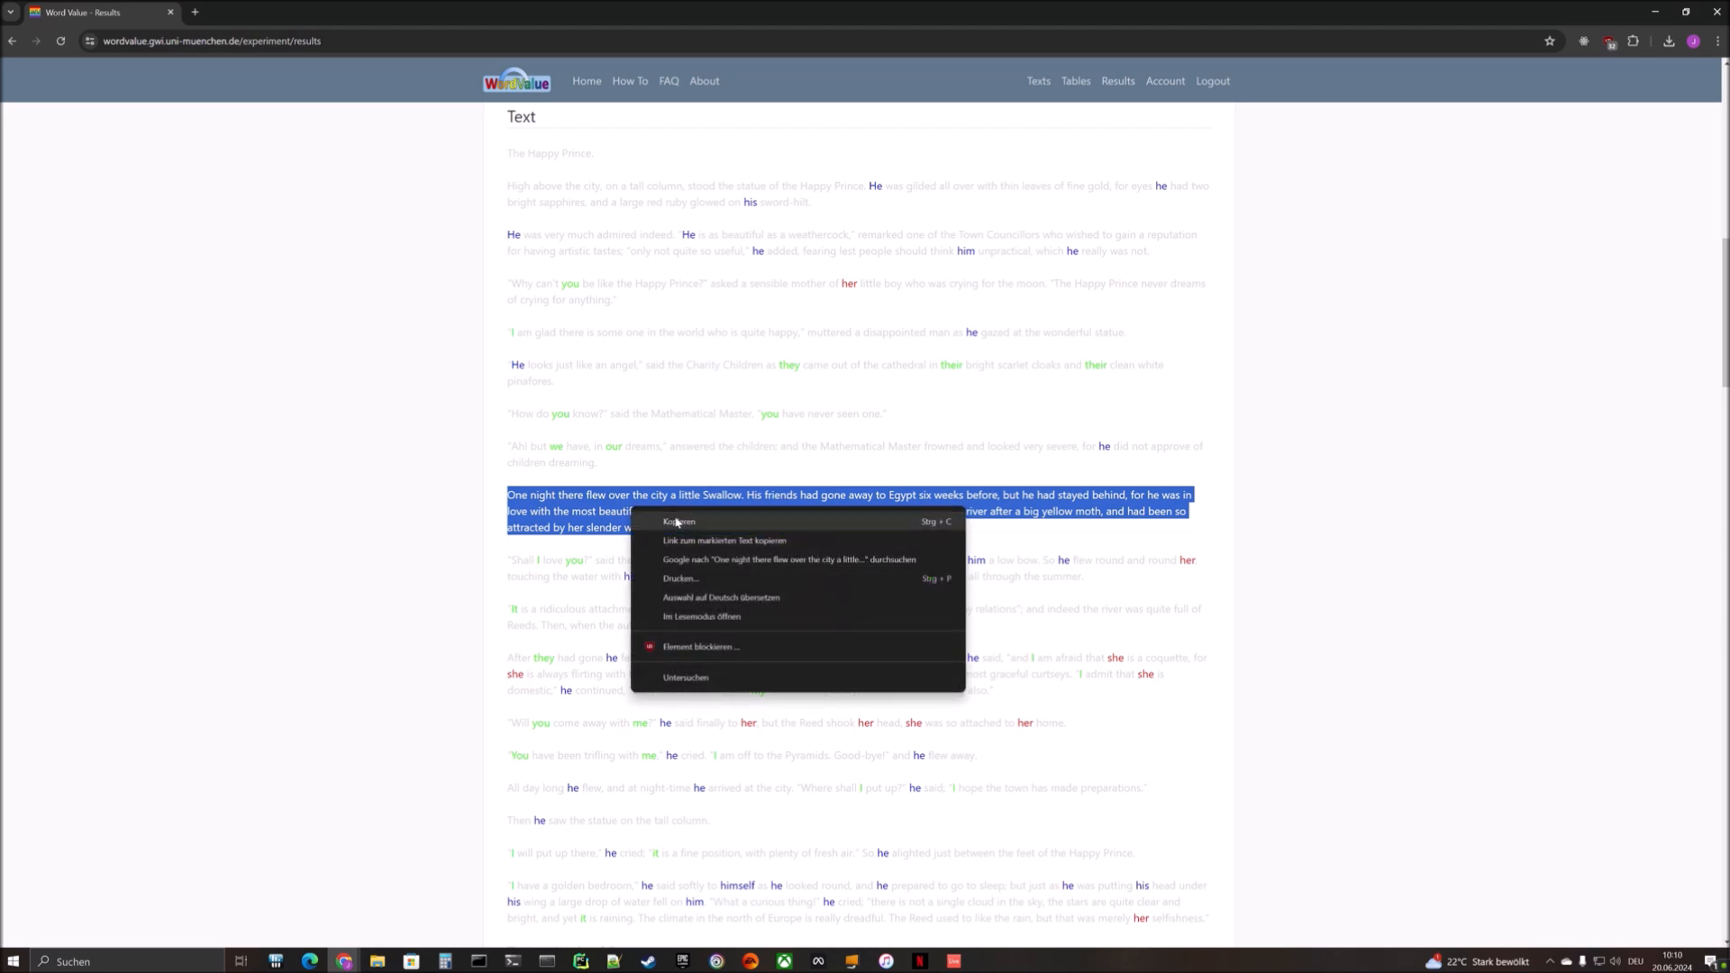
{"action": "left_click", "coordinate": [1336, 484]}
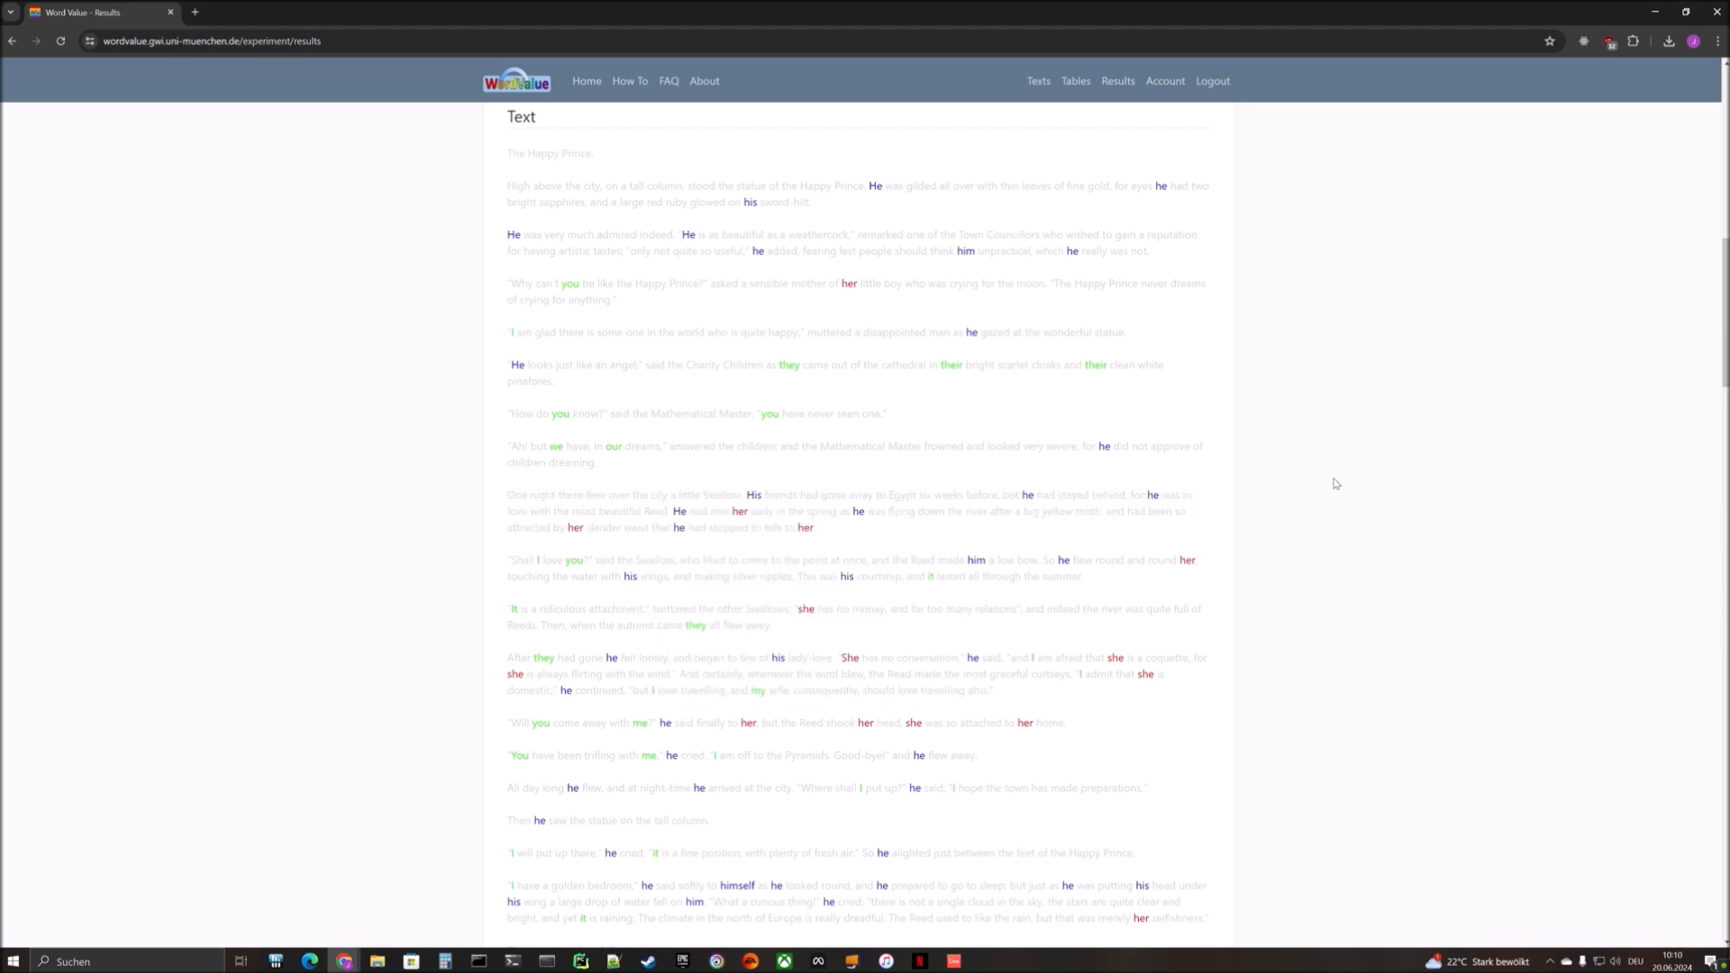